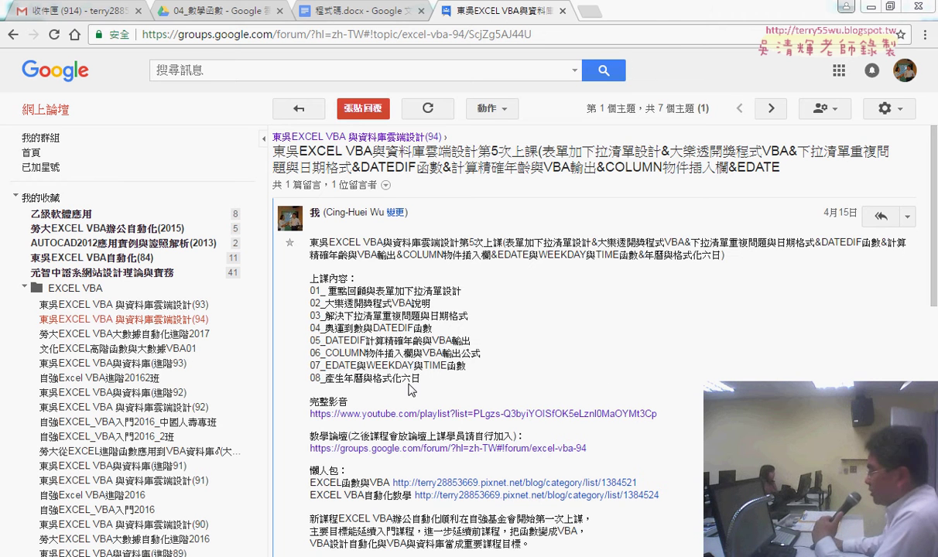
# Highlight the lesson item 08_產生年曆與格式化六日 in the post, then minimize the browser.
pyautogui.moveTo(423, 382); pyautogui.dragTo(310, 378)
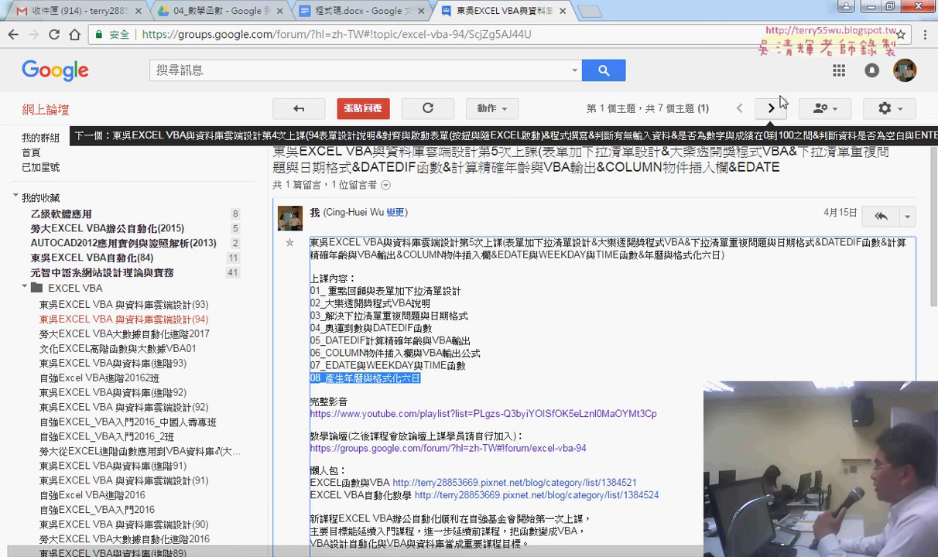
pyautogui.click(875, 9)
# Look over the SUM grade table and the SUMIF sheet, then display the 綜合練習(2) exercise sheet.
pyautogui.click(565, 253)
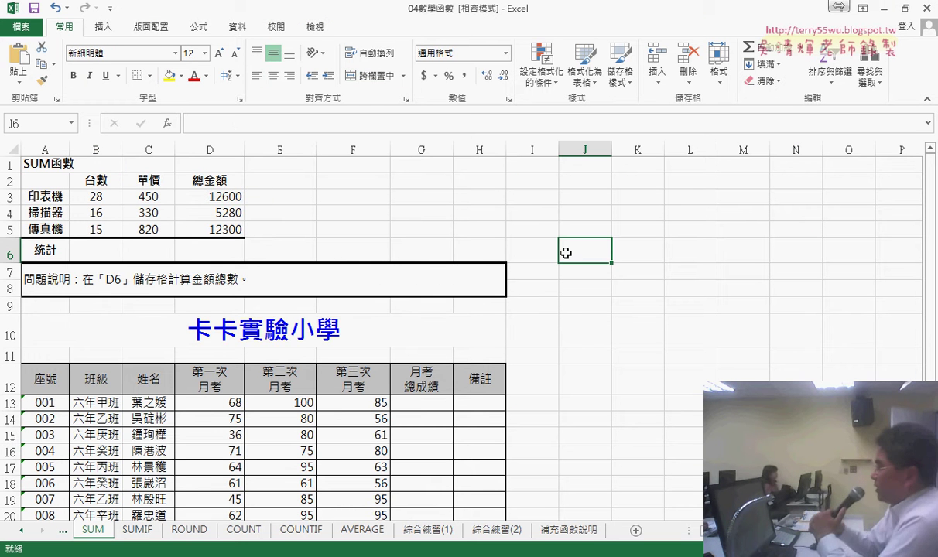
pyautogui.scroll(-4, 567, 253)
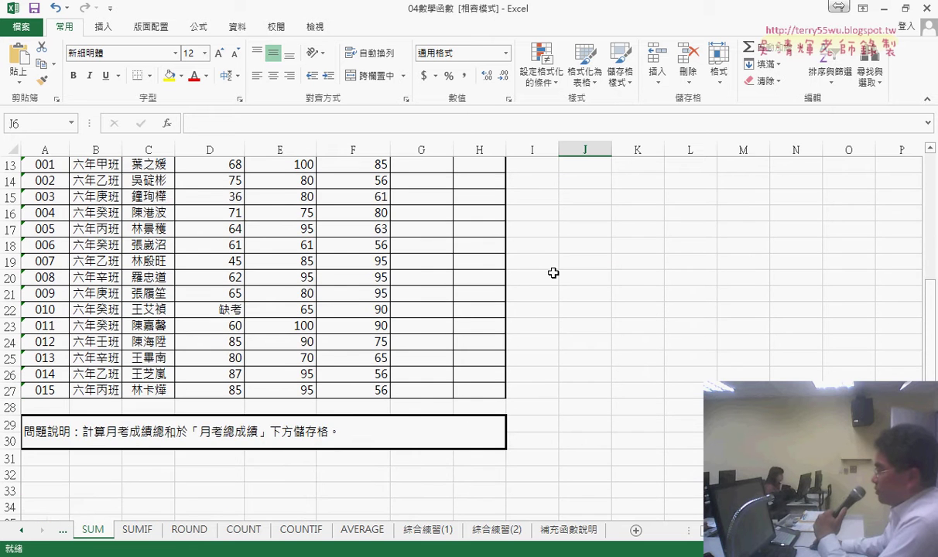
pyautogui.scroll(1, 552, 273)
pyautogui.click(416, 244)
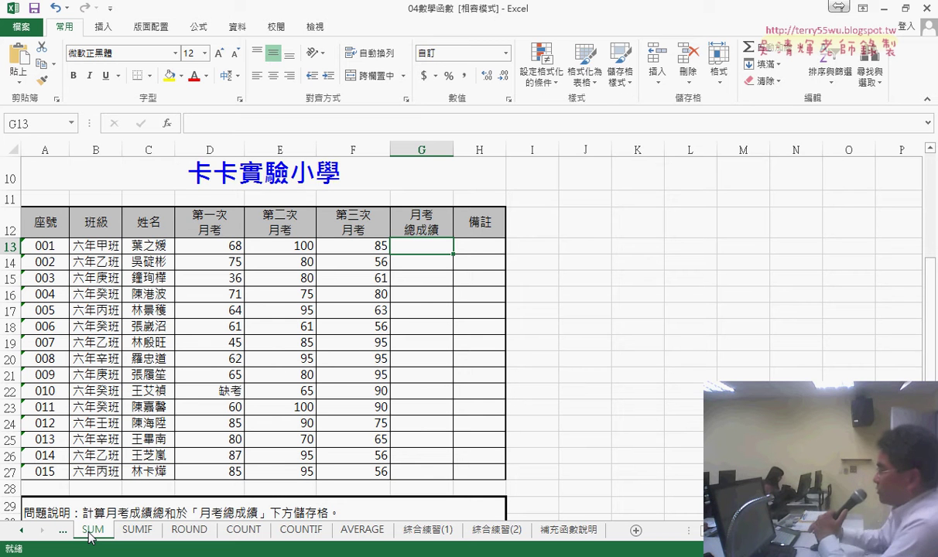
pyautogui.click(137, 531)
pyautogui.click(106, 533)
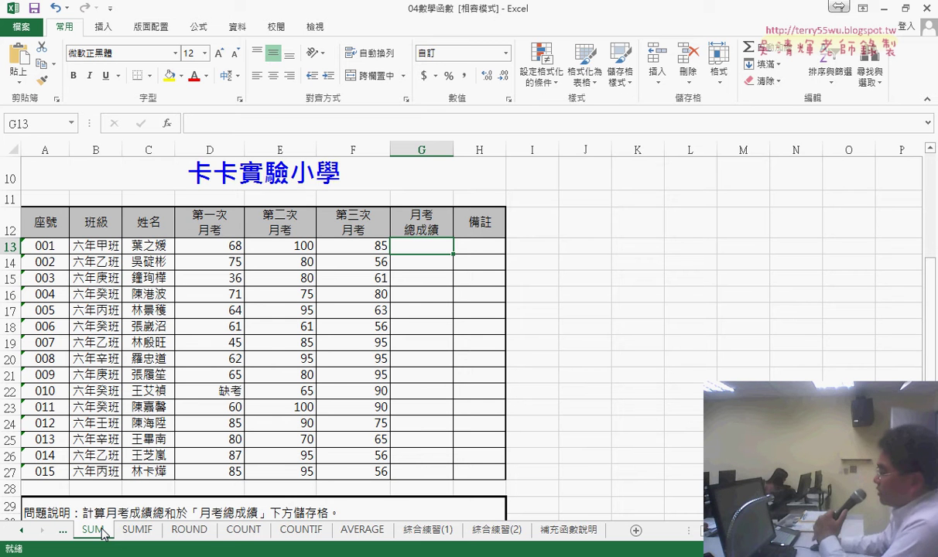
pyautogui.click(503, 533)
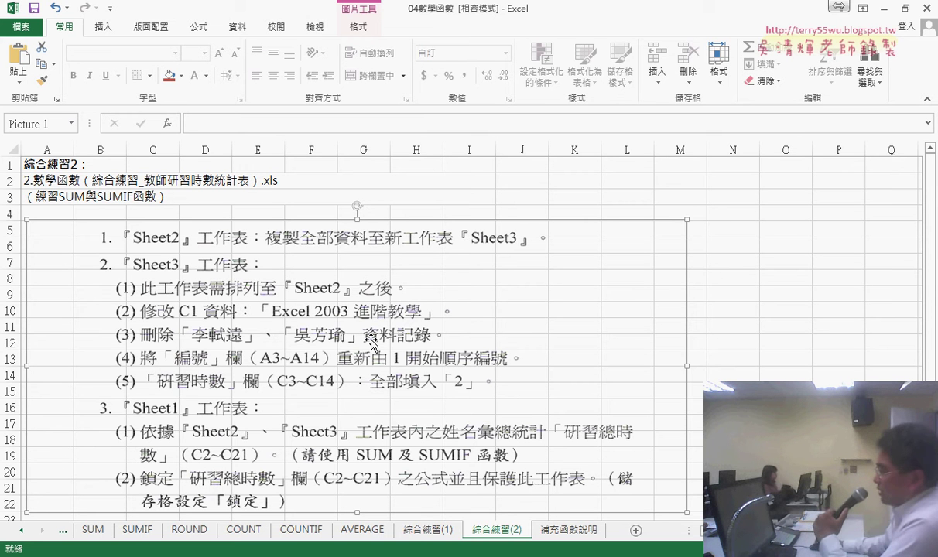
# Enter the weights 30%, 30% and 40% in D11, E11 and F11 on the SUM sheet.
pyautogui.click(91, 532)
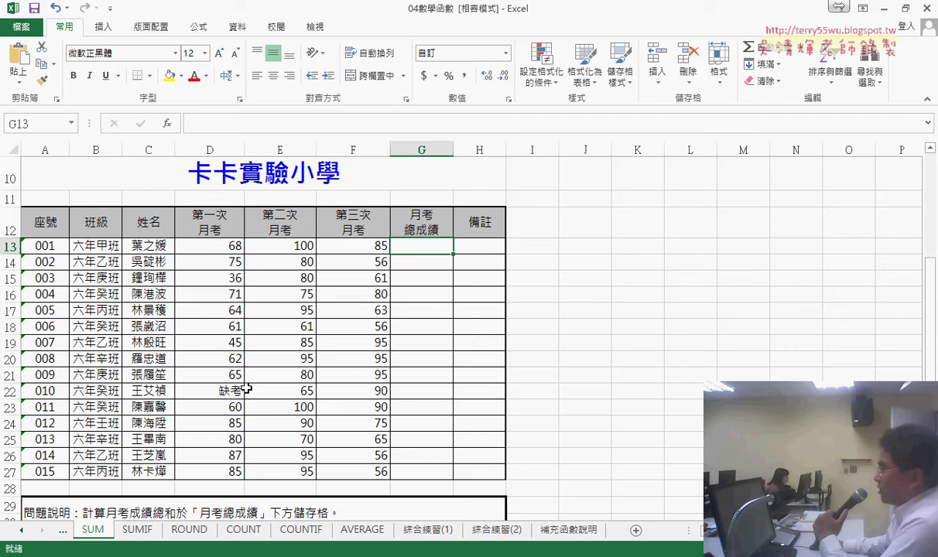
pyautogui.click(241, 199)
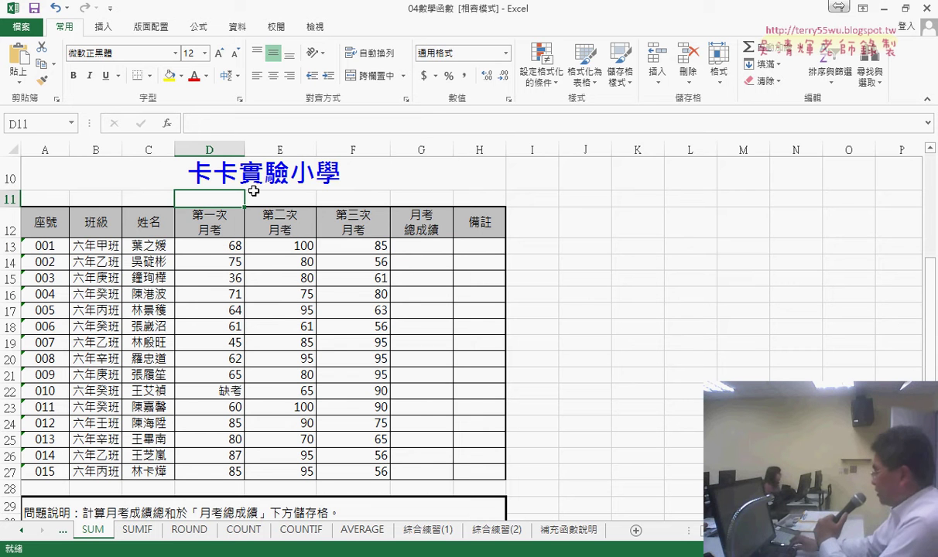
pyautogui.write('30')
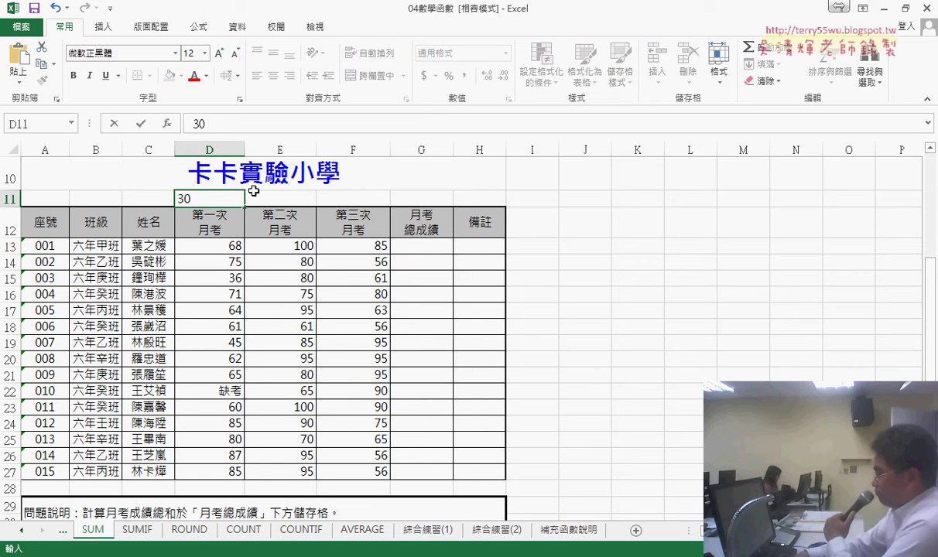
pyautogui.write('%')
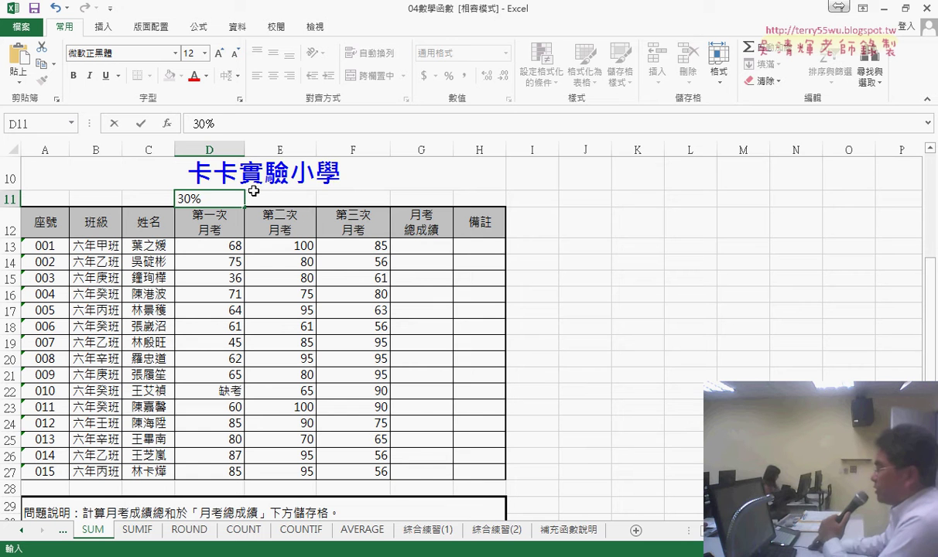
pyautogui.click(274, 194)
pyautogui.write('3')
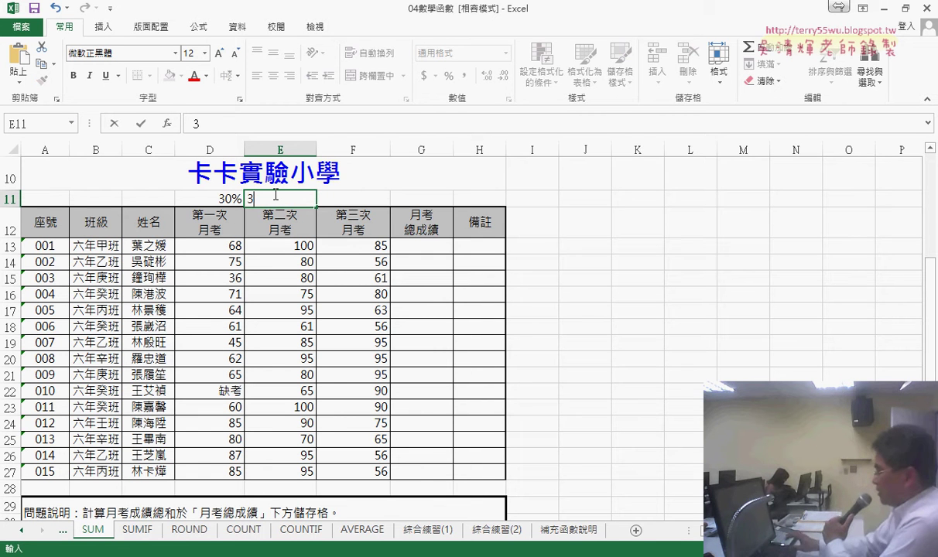
pyautogui.write('0%')
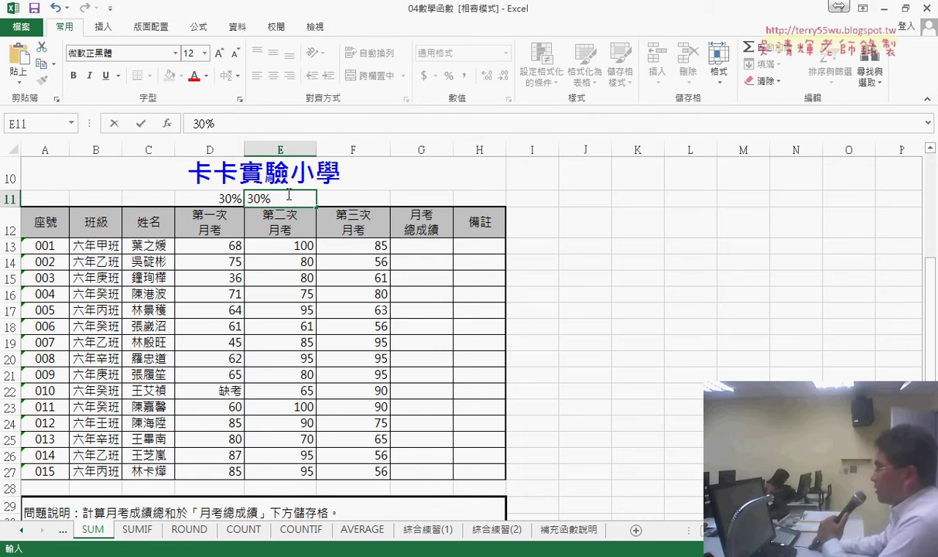
pyautogui.click(345, 196)
pyautogui.write('40')
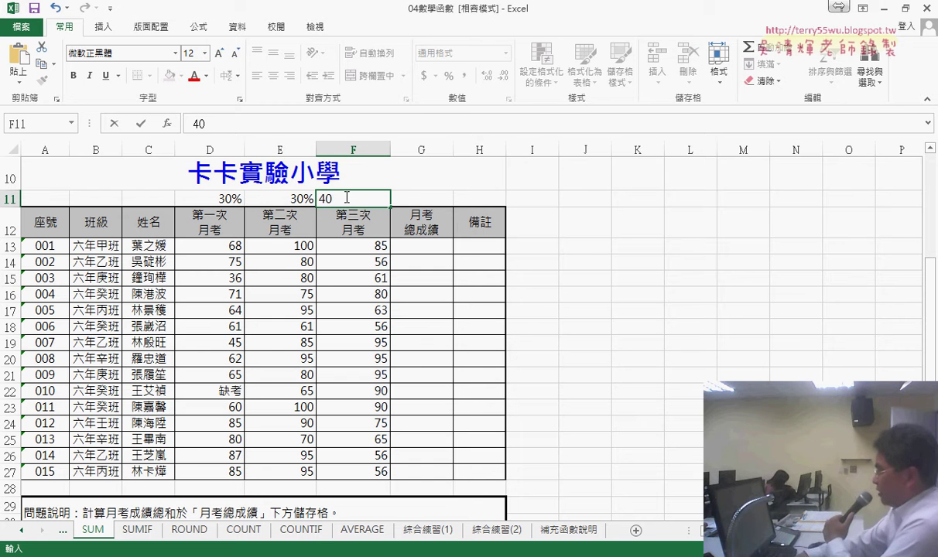
pyautogui.write('%')
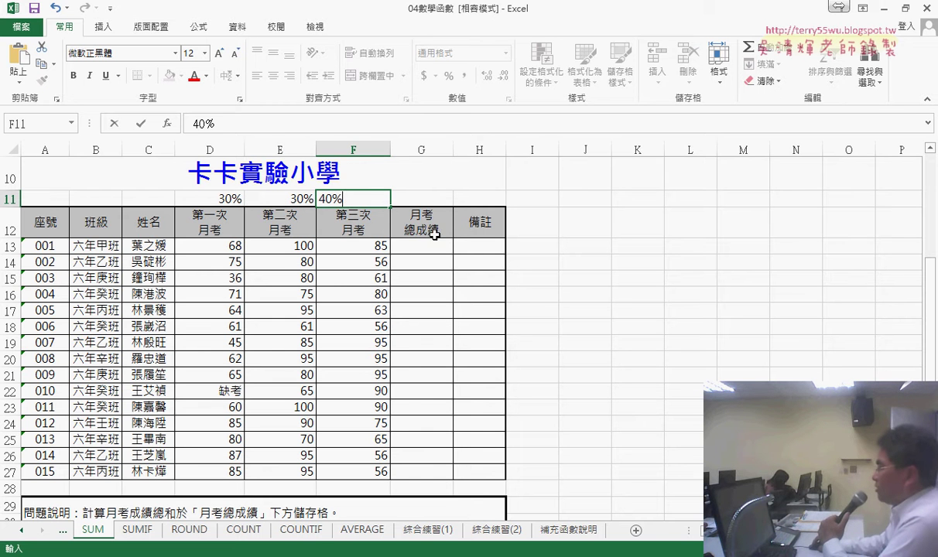
pyautogui.click(440, 248)
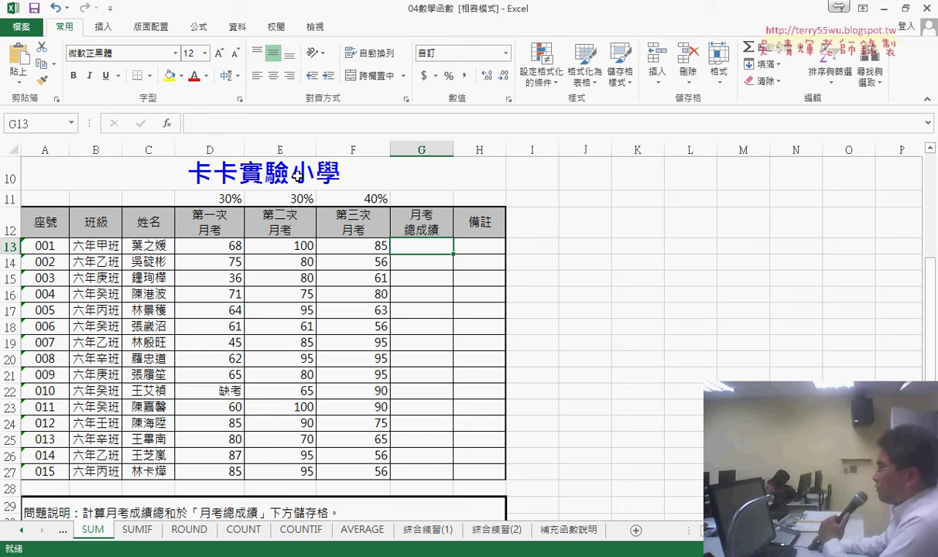
# Build G13's formula =D13*D11+E13*E11+F13*F11 from the exam scores and row 11 weights.
pyautogui.click(203, 116)
pyautogui.write('=')
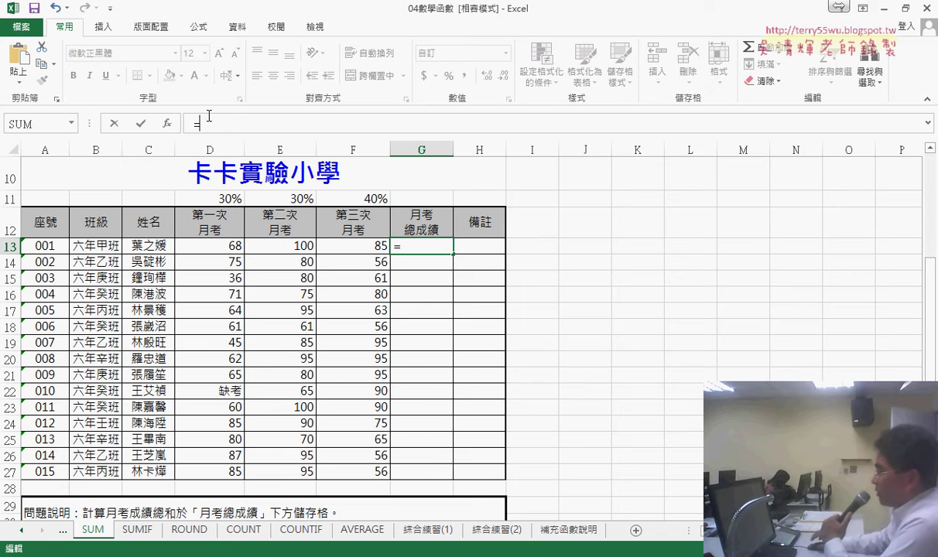
pyautogui.click(226, 246)
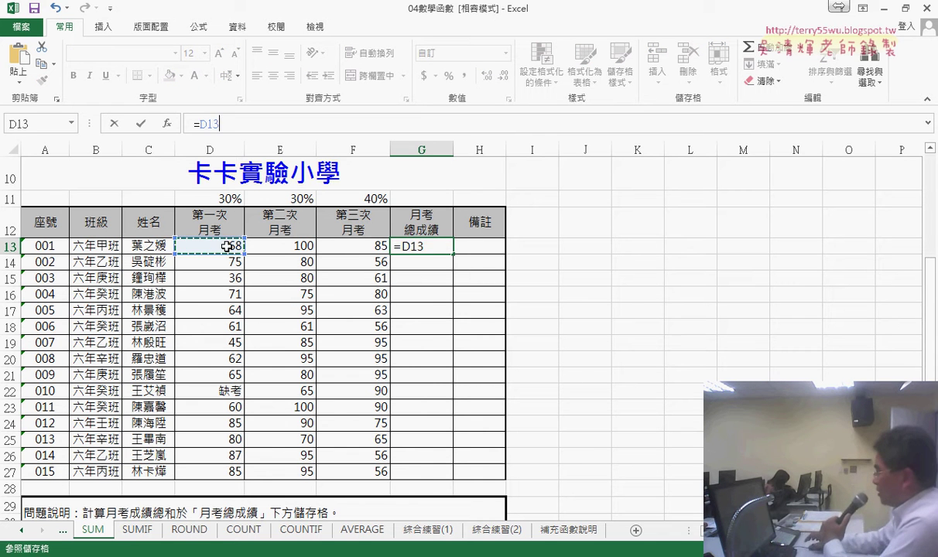
pyautogui.write('*')
pyautogui.click(207, 195)
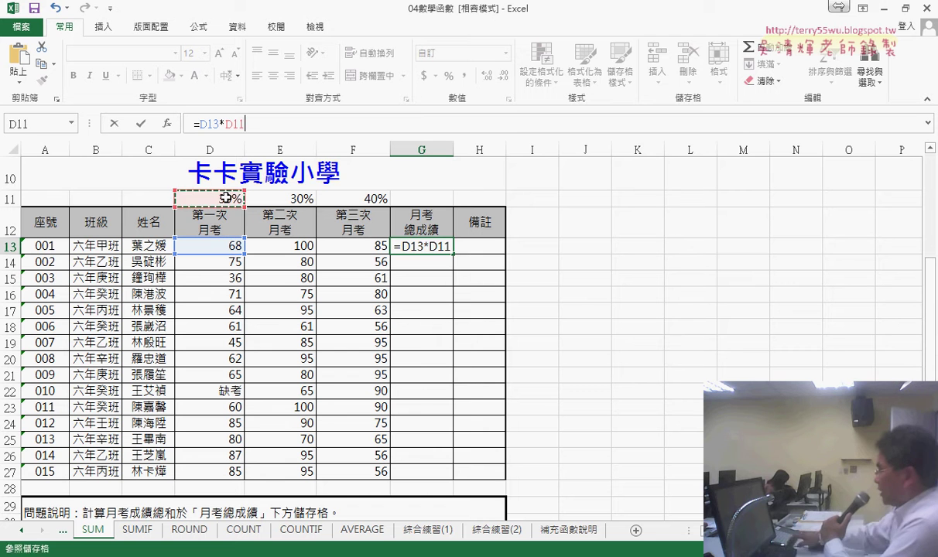
pyautogui.write('+')
pyautogui.click(286, 243)
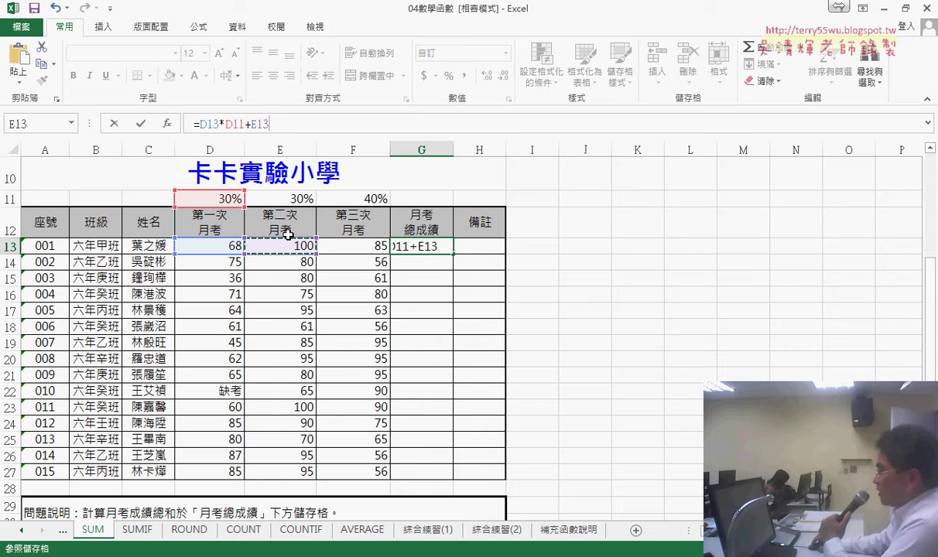
pyautogui.write('*')
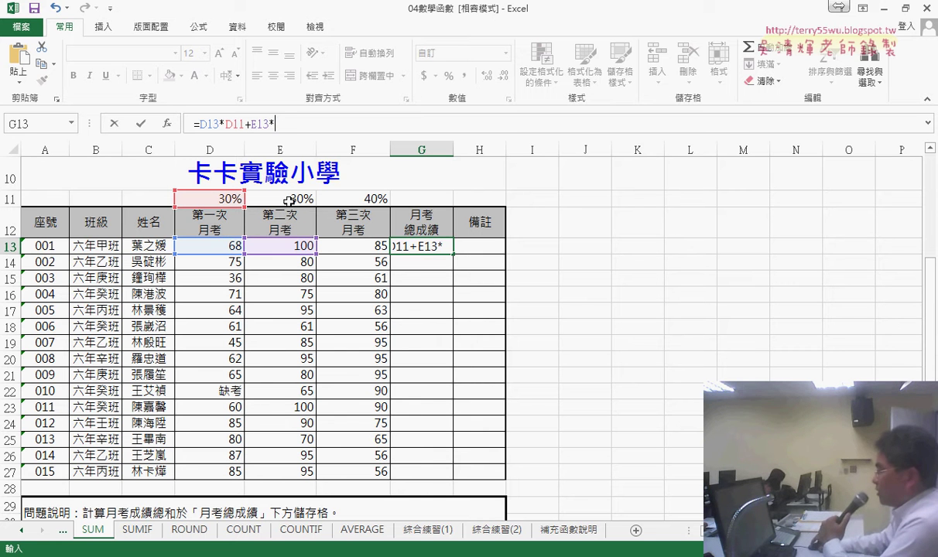
pyautogui.click(288, 200)
pyautogui.write('+')
pyautogui.click(362, 247)
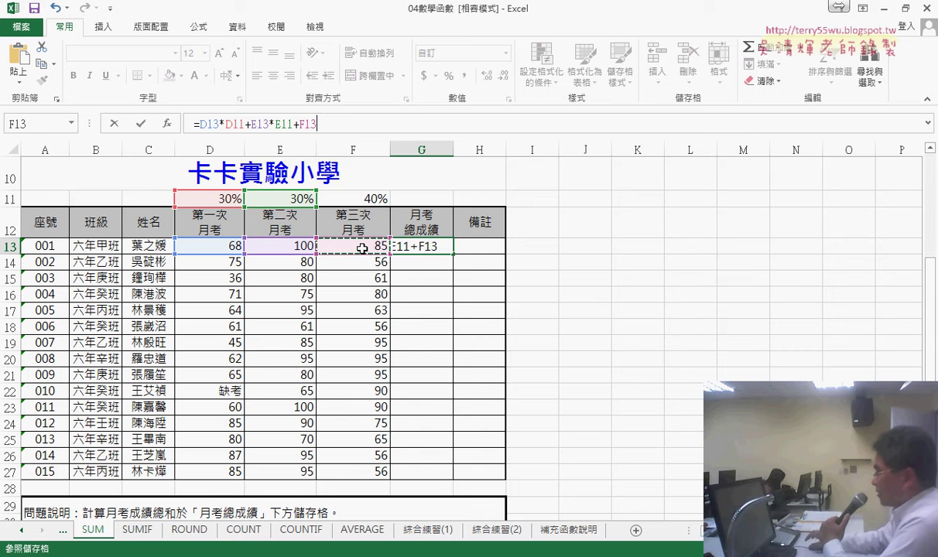
pyautogui.write('*')
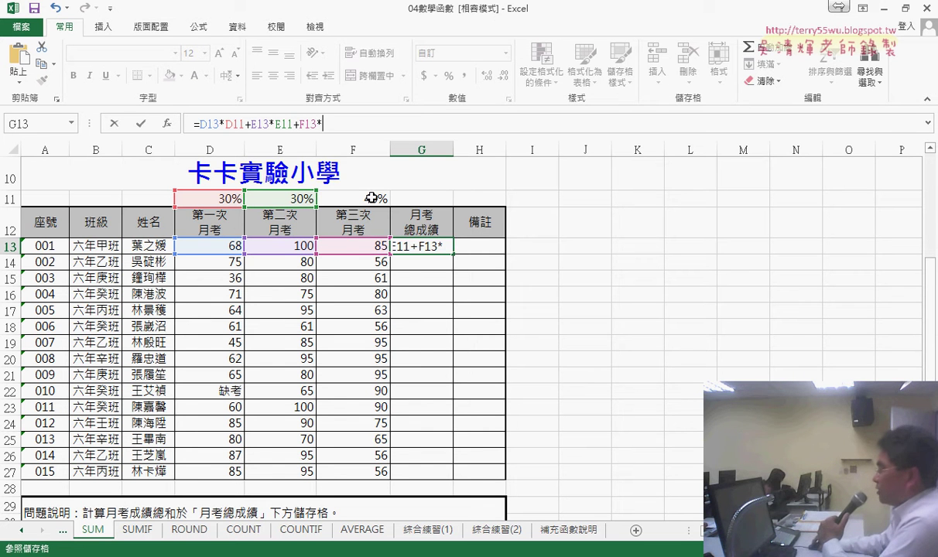
pyautogui.click(354, 197)
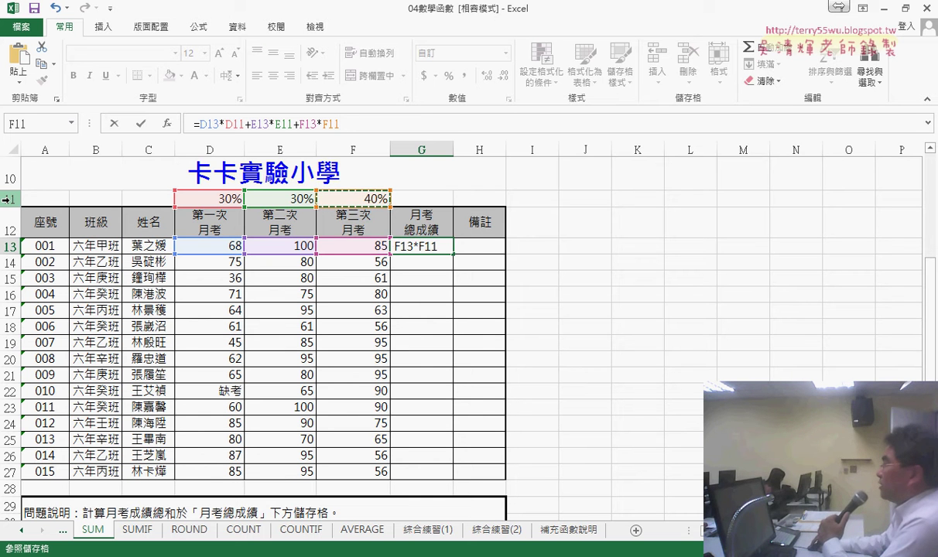
# Add $ before row 11 in each weight reference and commit, giving 84.
pyautogui.click(235, 128)
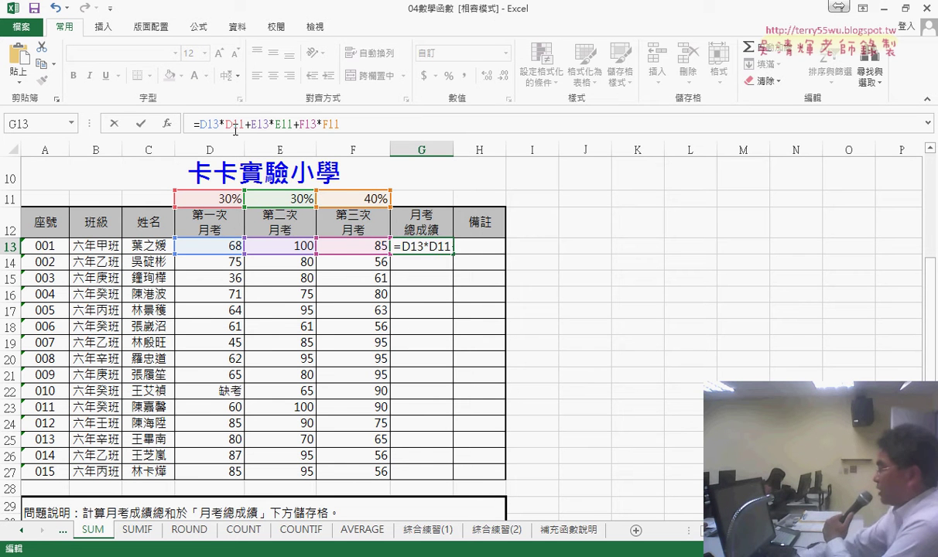
pyautogui.write('$')
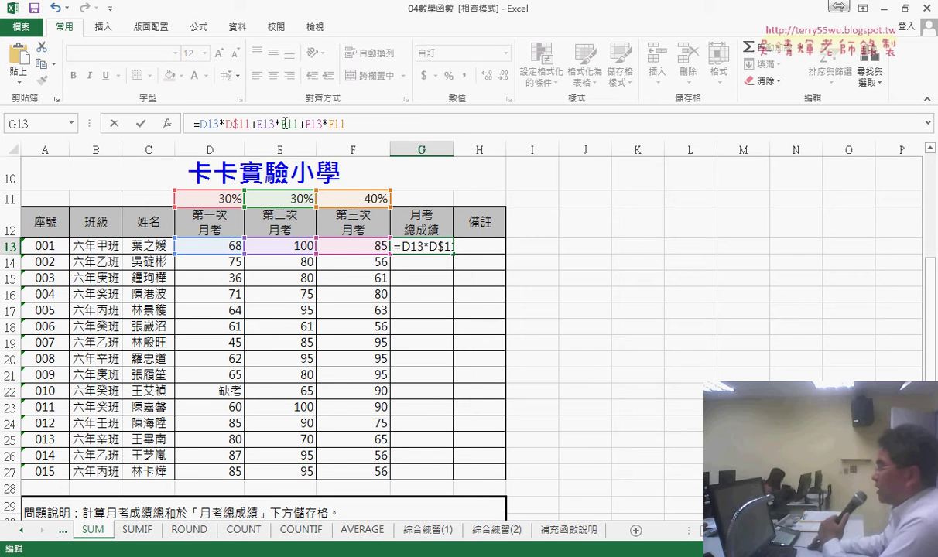
pyautogui.click(280, 123)
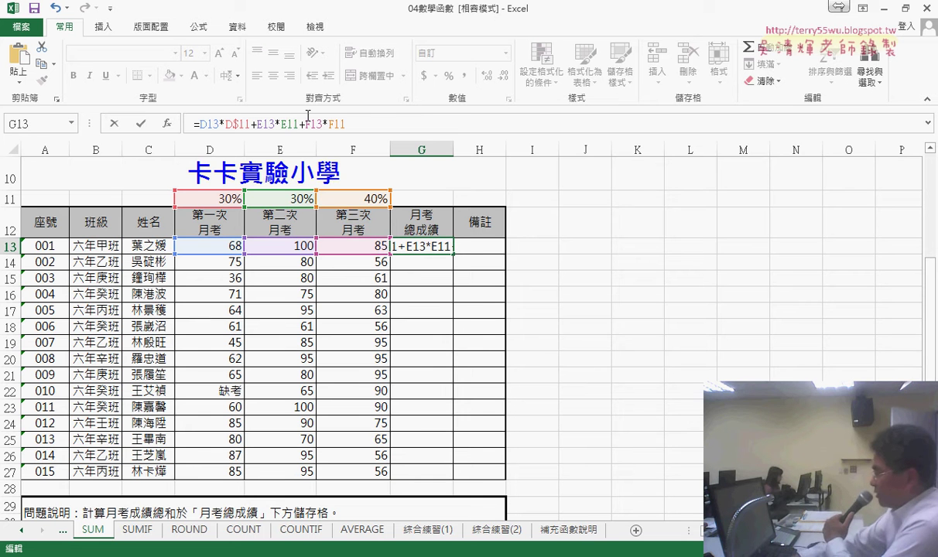
pyautogui.write('$')
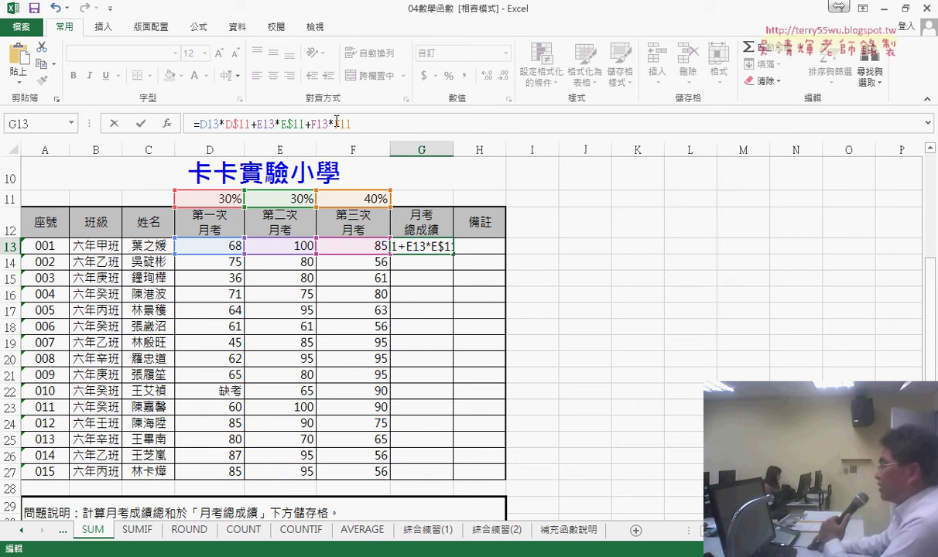
pyautogui.click(340, 124)
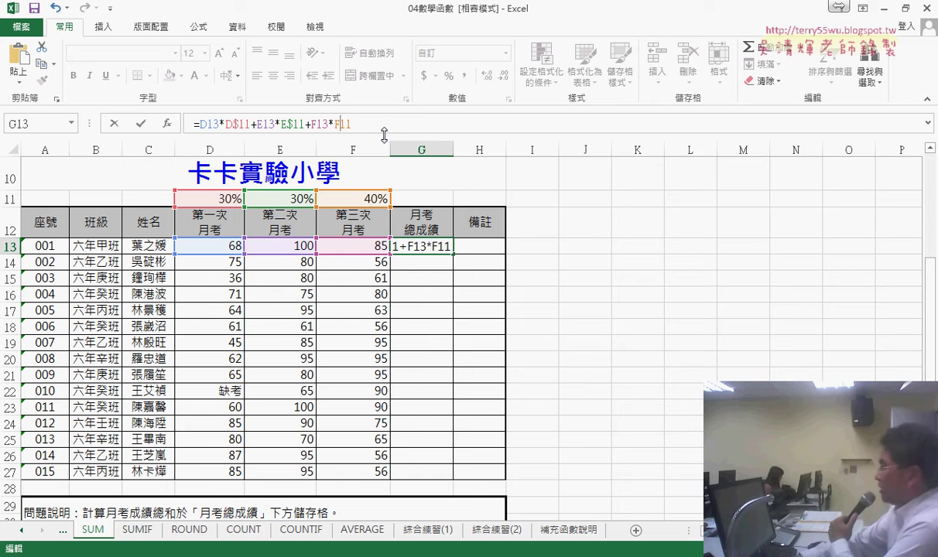
pyautogui.write('$')
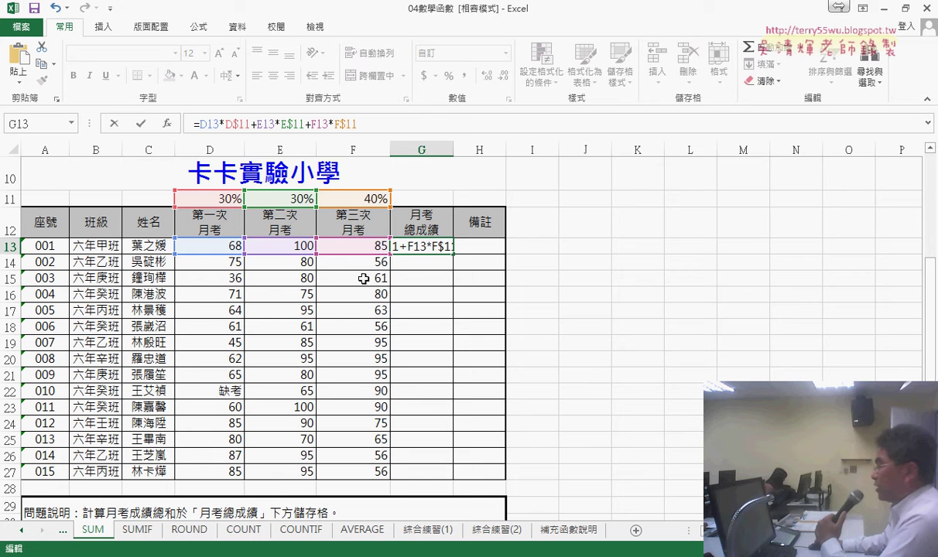
pyautogui.click(140, 123)
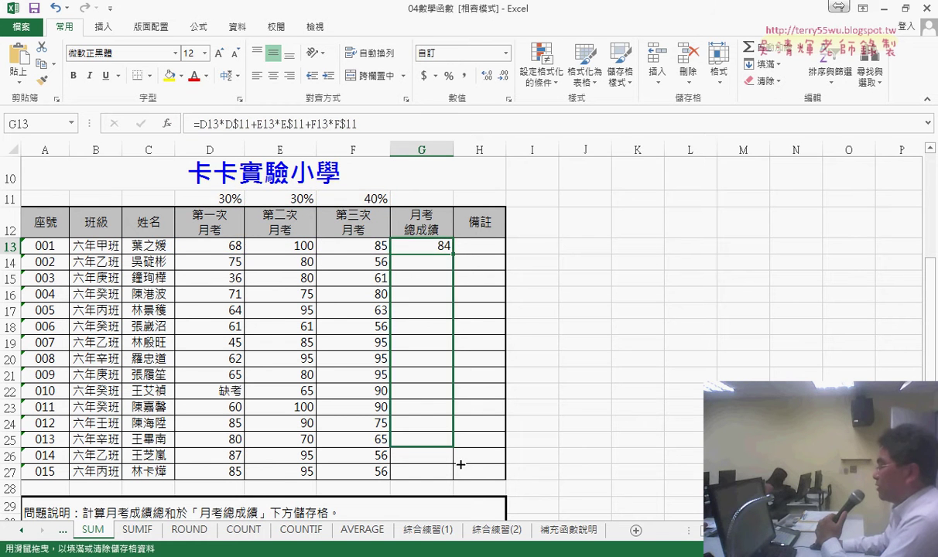
# Fill G13's weighted total down to G27, giving totals from 84 down to 76.
pyautogui.moveTo(453, 253); pyautogui.dragTo(451, 470)
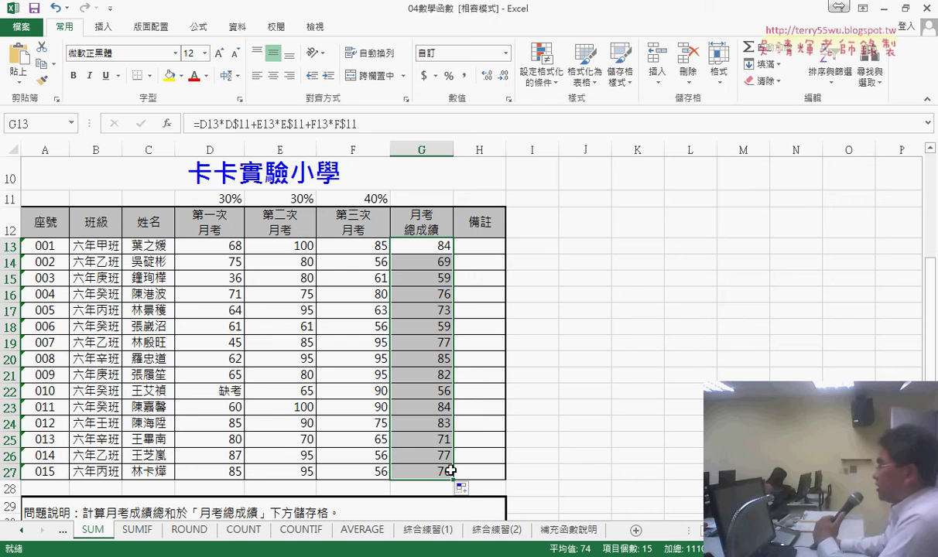
pyautogui.click(494, 253)
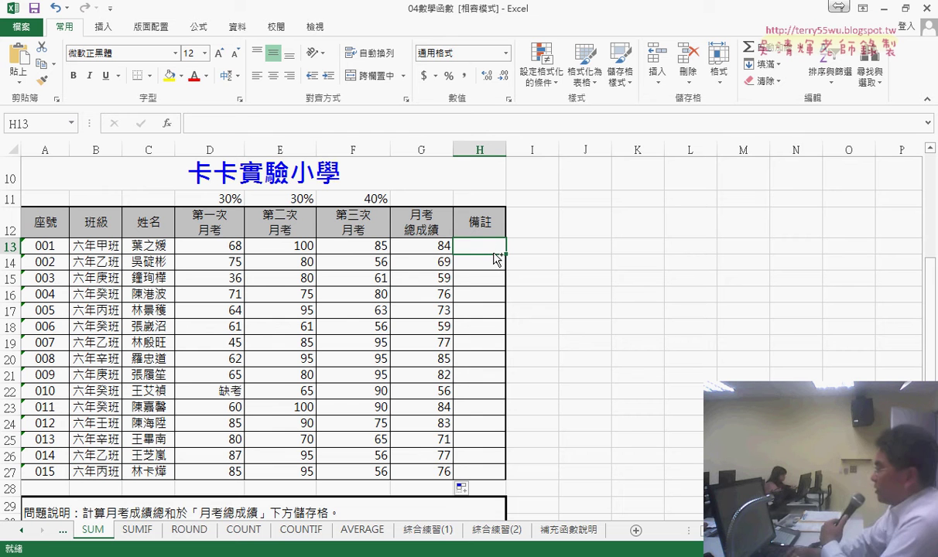
pyautogui.moveTo(387, 251)
pyautogui.mouseDown()
pyautogui.moveTo(207, 262)
pyautogui.moveTo(389, 248)
pyautogui.moveTo(381, 263)
pyautogui.mouseUp()
pyautogui.moveTo(352, 211); pyautogui.dragTo(371, 217)
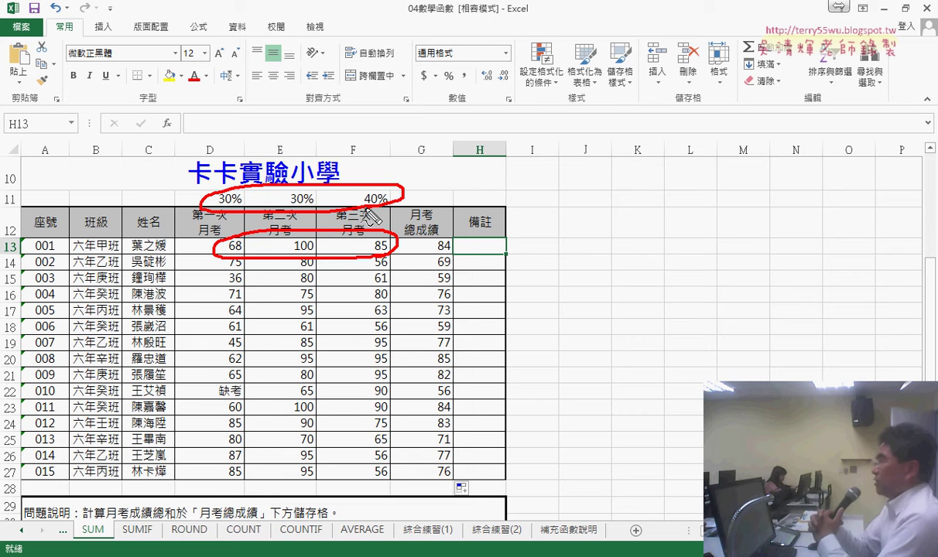
pyautogui.moveTo(368, 180)
pyautogui.mouseDown()
pyautogui.moveTo(360, 194)
pyautogui.moveTo(387, 158)
pyautogui.moveTo(491, 244)
pyautogui.mouseUp()
pyautogui.moveTo(462, 204); pyautogui.dragTo(499, 218)
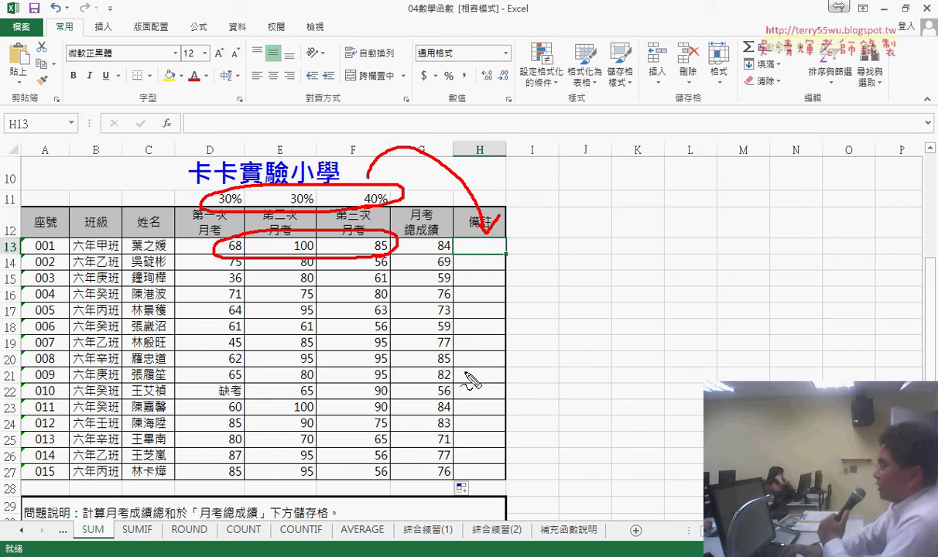
pyautogui.press('Escape')
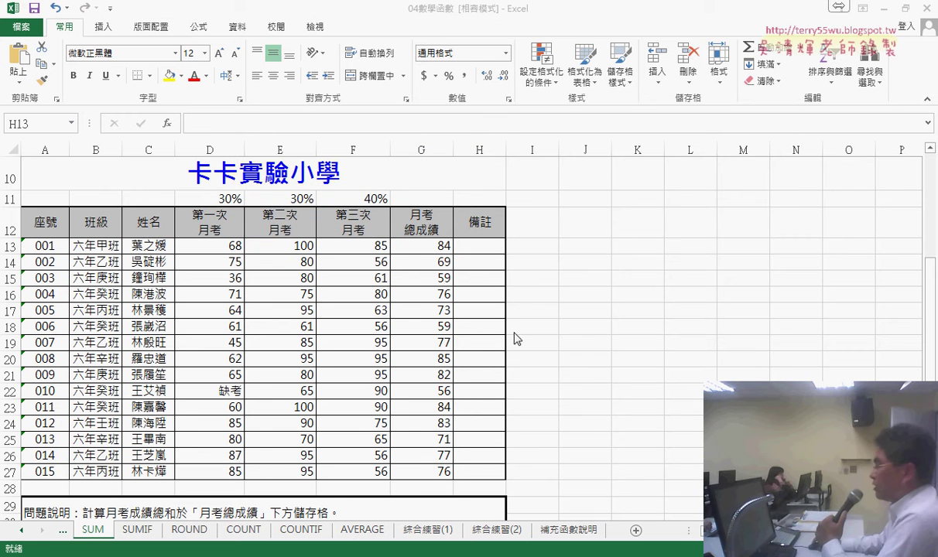
pyautogui.click(476, 245)
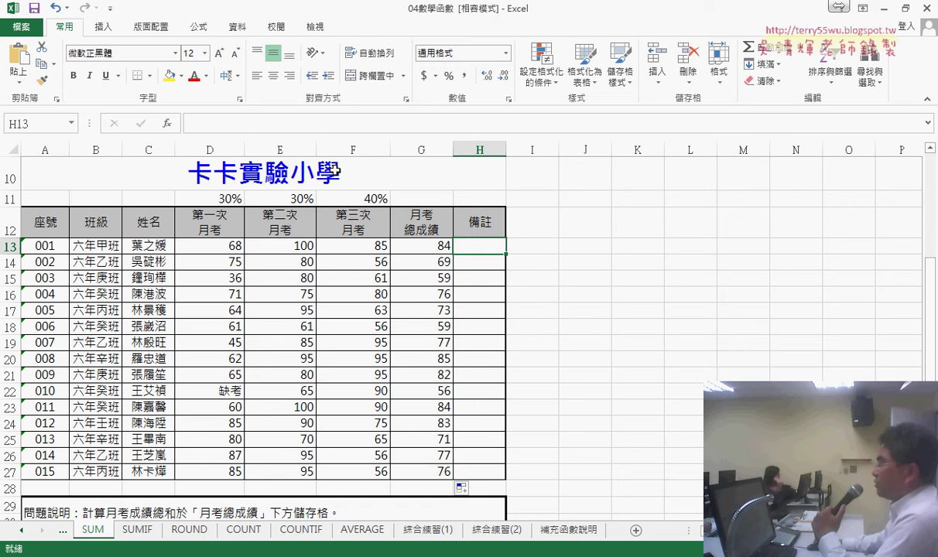
# Open Insert Function for H13 and filter the category to 數學與三角函數.
pyautogui.click(166, 124)
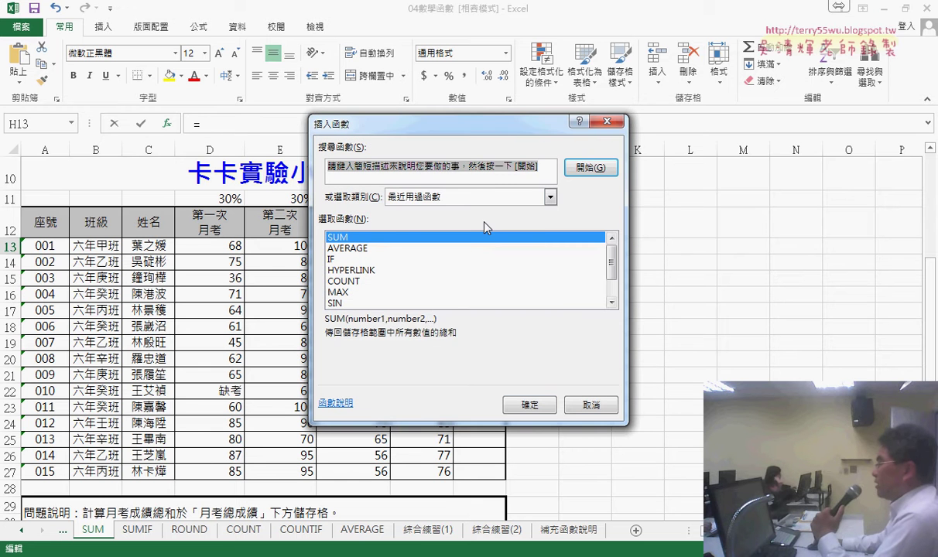
pyautogui.click(549, 197)
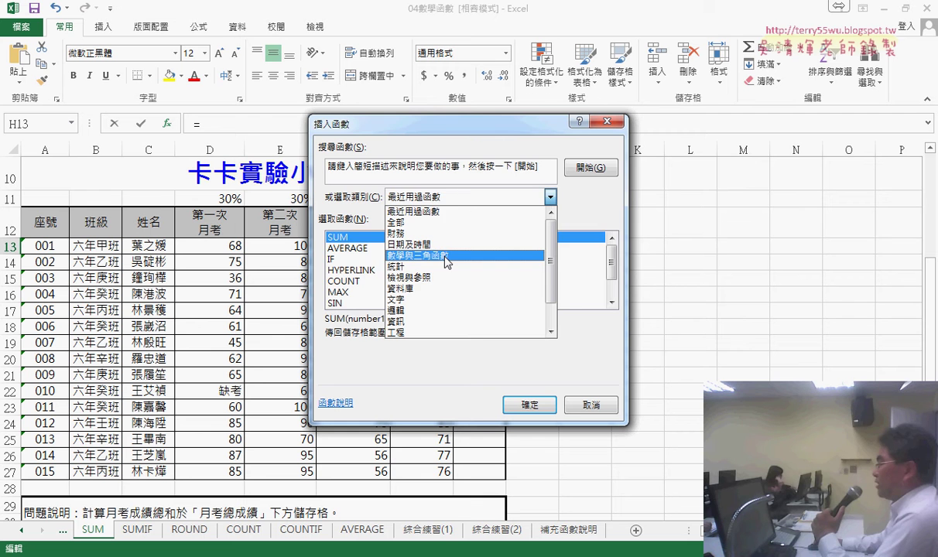
pyautogui.click(447, 257)
# Review SUM, SUMIF and SUMIFS descriptions in the list, then select SUMPRODUCT.
pyautogui.moveTo(610, 246); pyautogui.dragTo(615, 286)
pyautogui.click(615, 302)
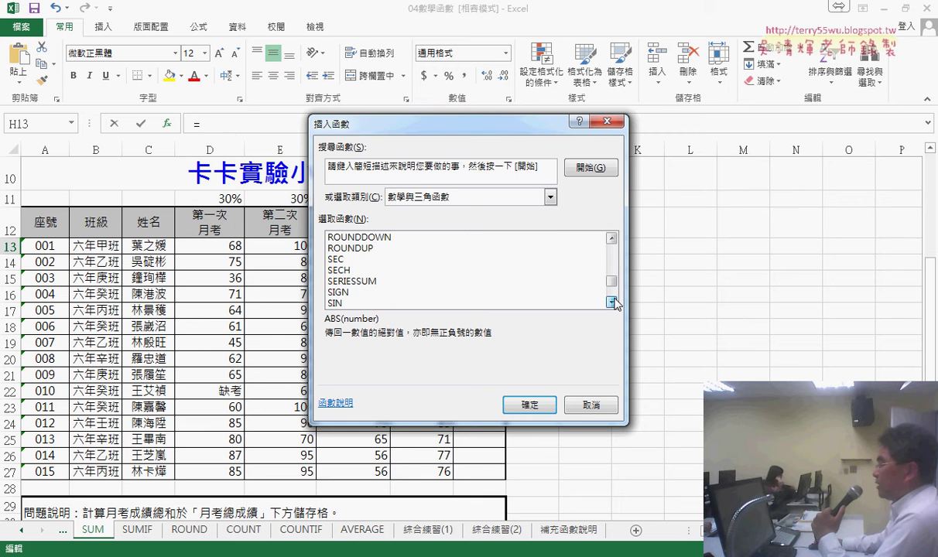
pyautogui.click(615, 303)
pyautogui.click(615, 303)
pyautogui.click(615, 302)
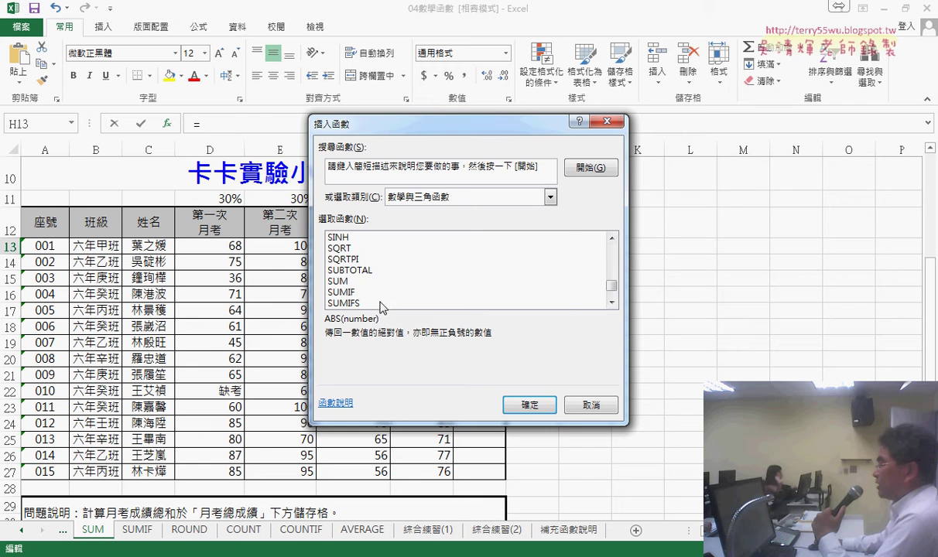
pyautogui.click(362, 281)
pyautogui.click(375, 291)
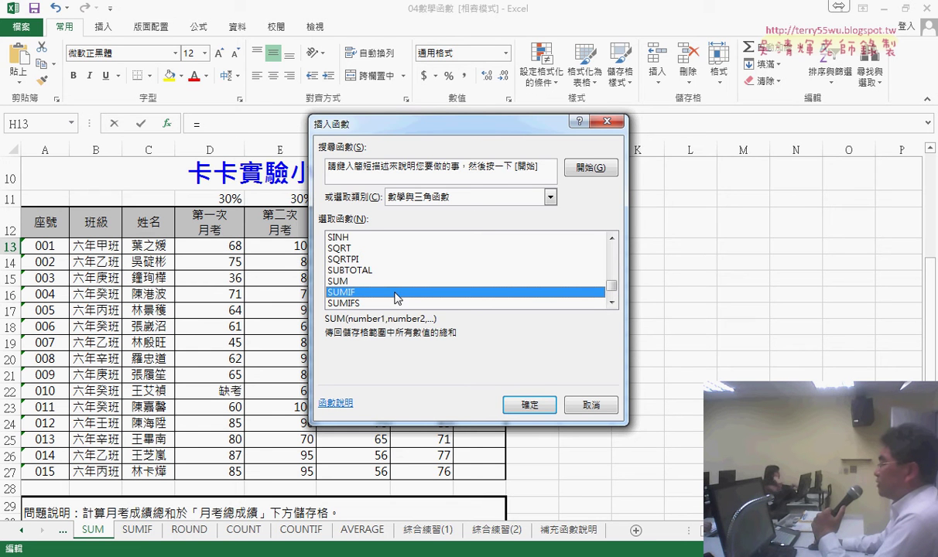
pyautogui.click(611, 302)
pyautogui.click(611, 302)
pyautogui.click(611, 302)
pyautogui.click(611, 302)
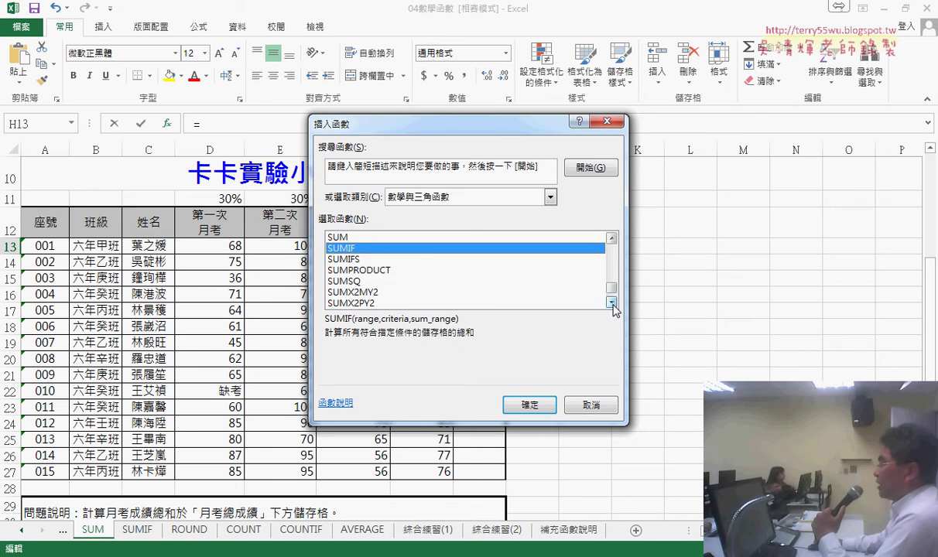
pyautogui.click(372, 260)
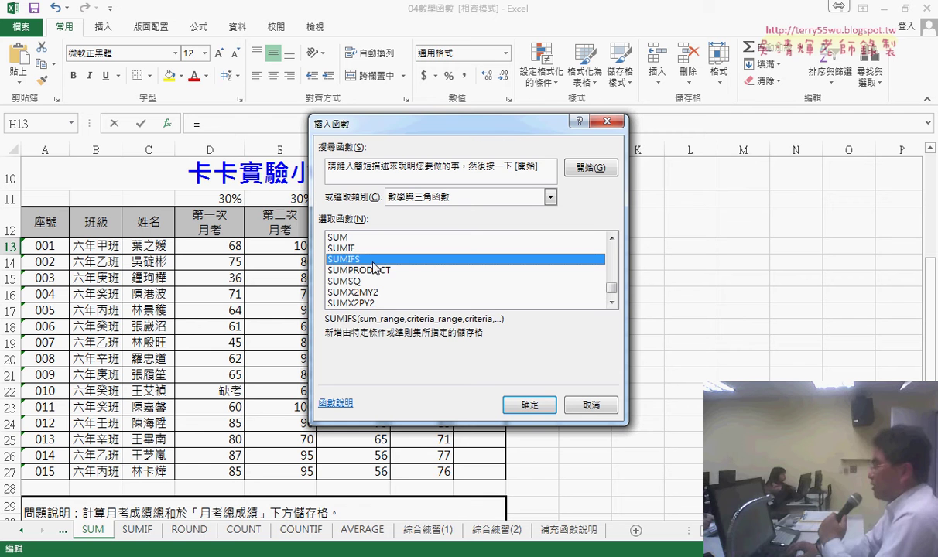
pyautogui.click(372, 265)
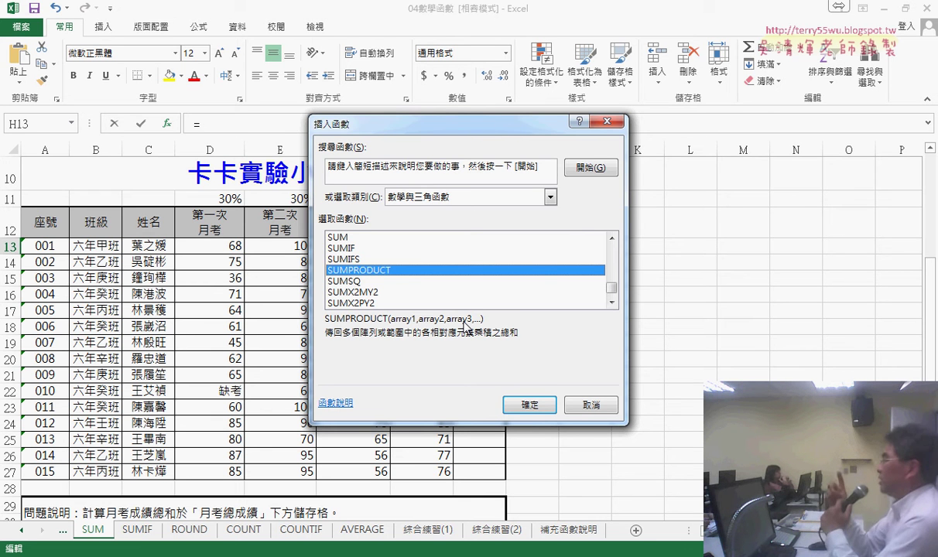
# Set SUMPRODUCT's Array1 to the weights D11:F11 and Array2 to the scores D13:F13.
pyautogui.click(532, 407)
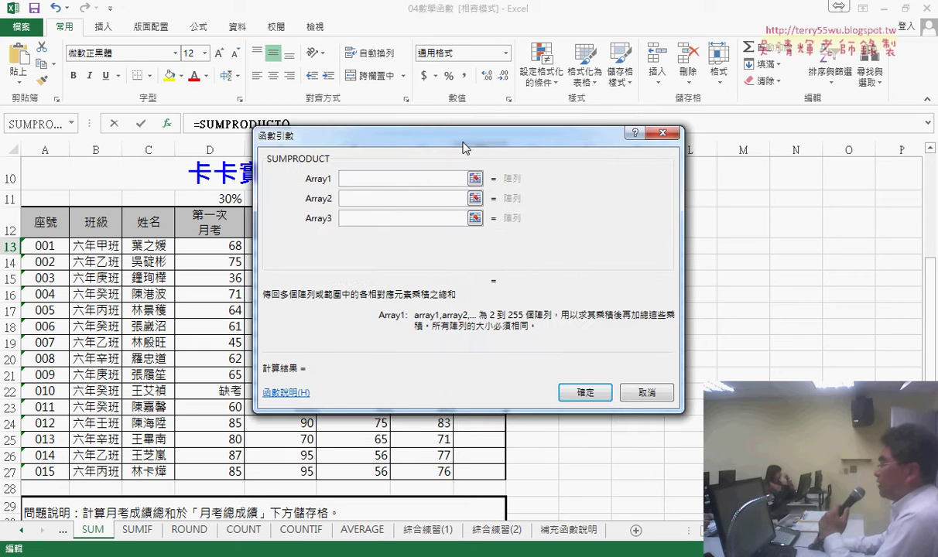
pyautogui.moveTo(463, 148); pyautogui.dragTo(614, 271)
pyautogui.moveTo(208, 196); pyautogui.dragTo(367, 195)
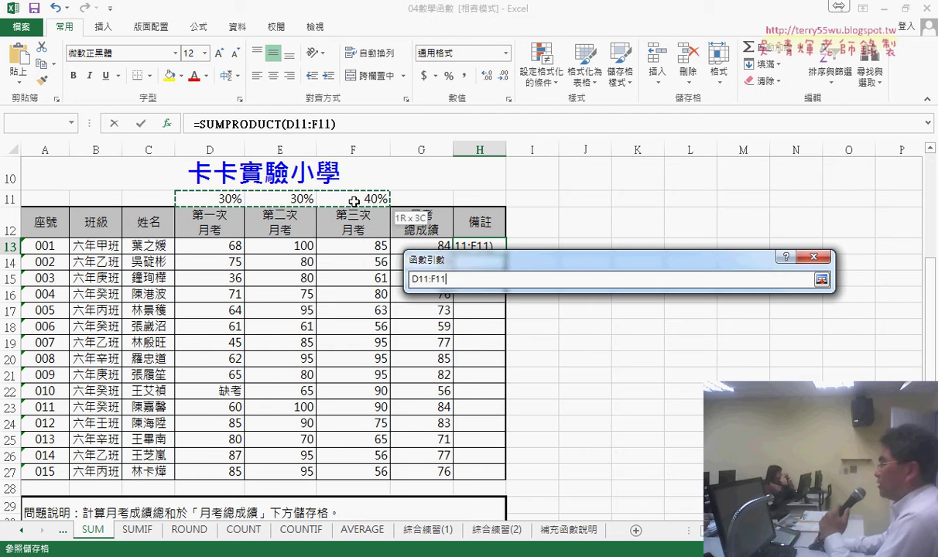
pyautogui.click(509, 325)
pyautogui.moveTo(209, 245); pyautogui.dragTo(376, 251)
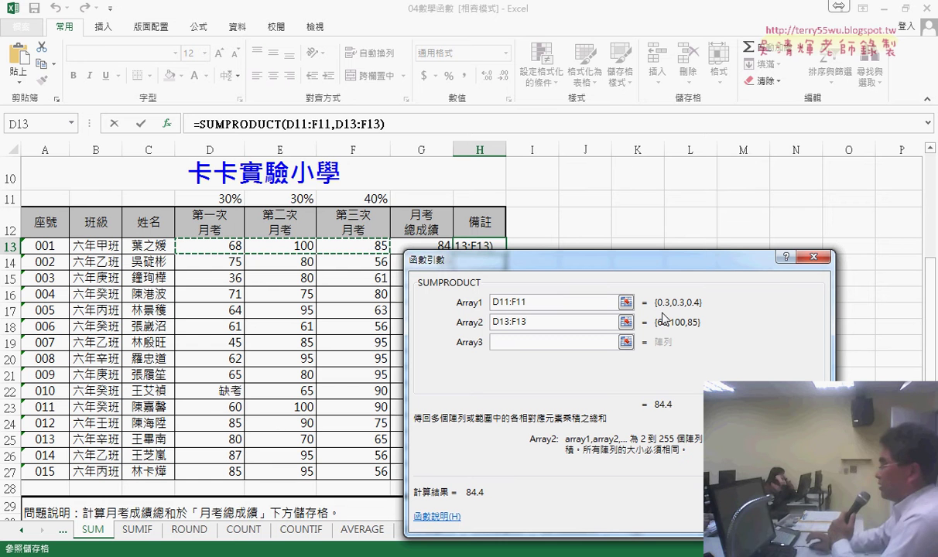
# Annotate the weights {0.3,0.3,0.4} and the 84.4 preview, then confirm the formula into H13.
pyautogui.moveTo(213, 203)
pyautogui.mouseDown()
pyautogui.moveTo(325, 219)
pyautogui.moveTo(302, 182)
pyautogui.moveTo(211, 205)
pyautogui.mouseUp()
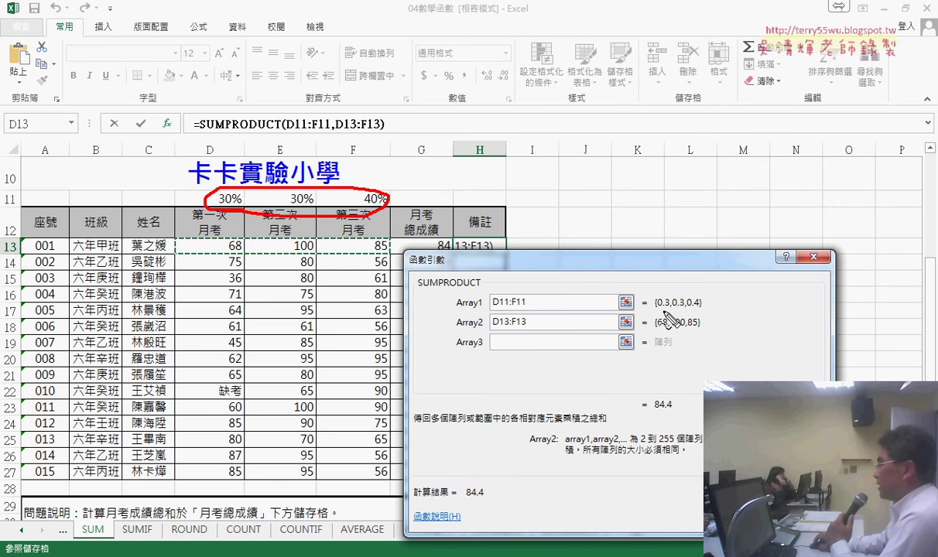
pyautogui.moveTo(653, 308); pyautogui.dragTo(713, 310)
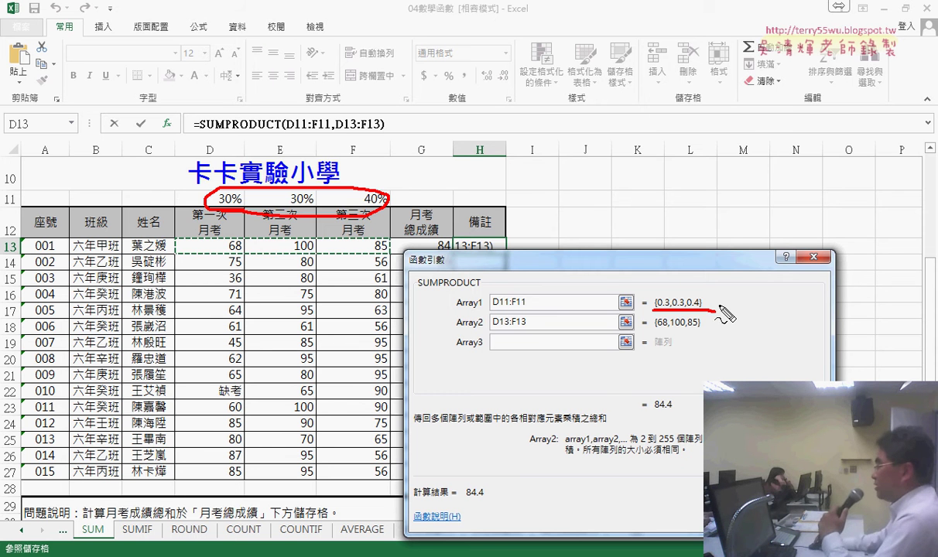
pyautogui.moveTo(455, 310); pyautogui.dragTo(480, 309)
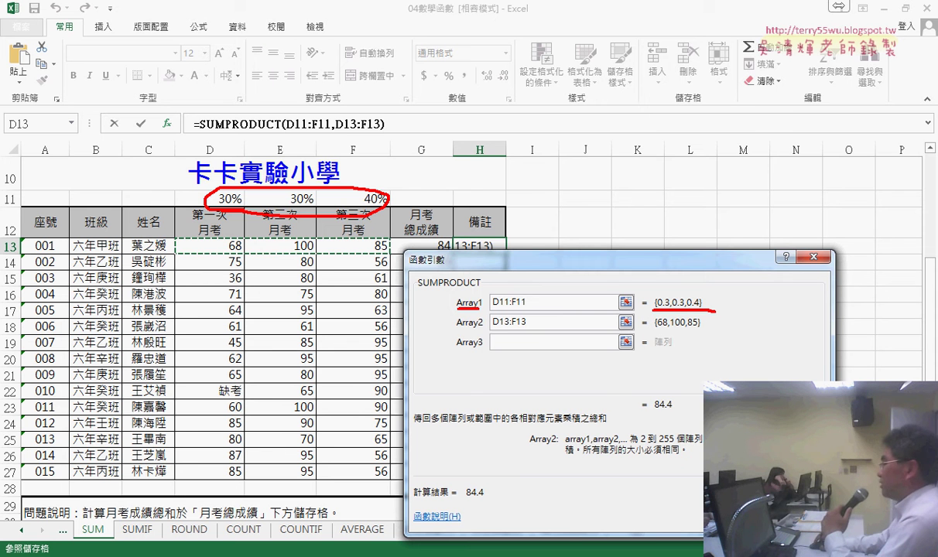
pyautogui.moveTo(657, 392); pyautogui.dragTo(681, 418)
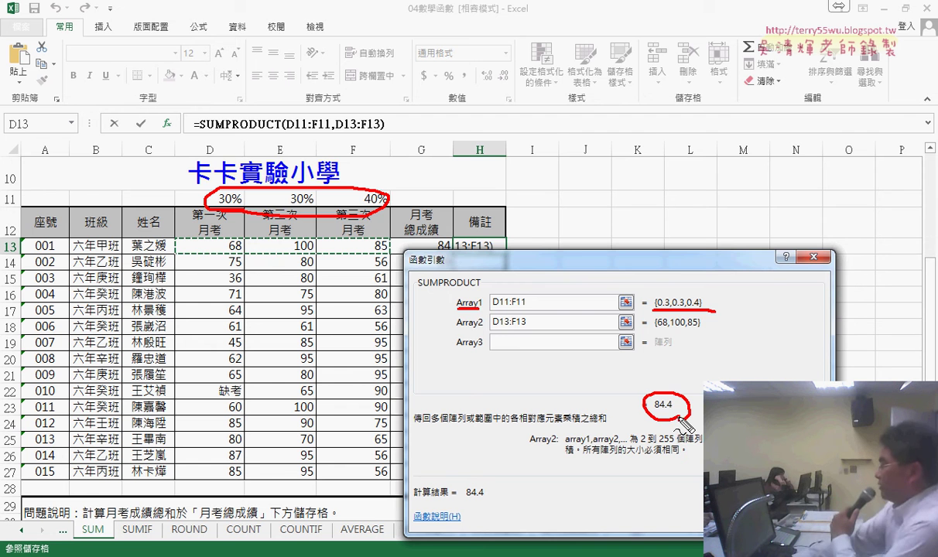
pyautogui.press('Escape')
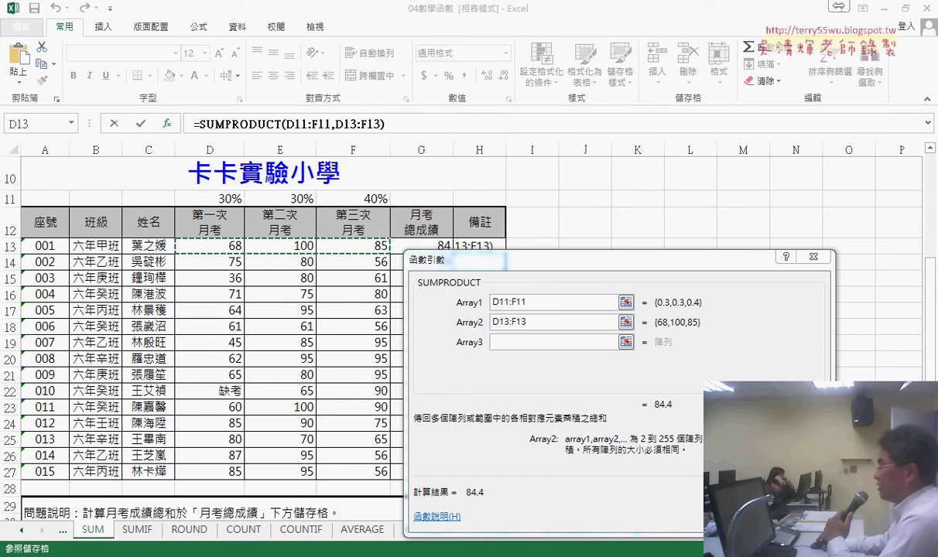
pyautogui.press('Return')
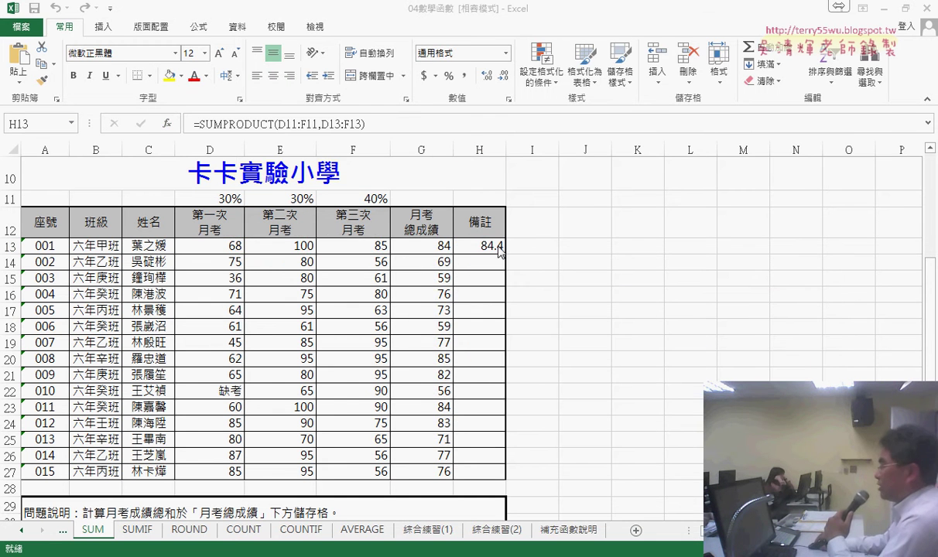
# Drop a decimal from H13, fill it down to H27, and select D11:F11 in its formula.
pyautogui.click(496, 246)
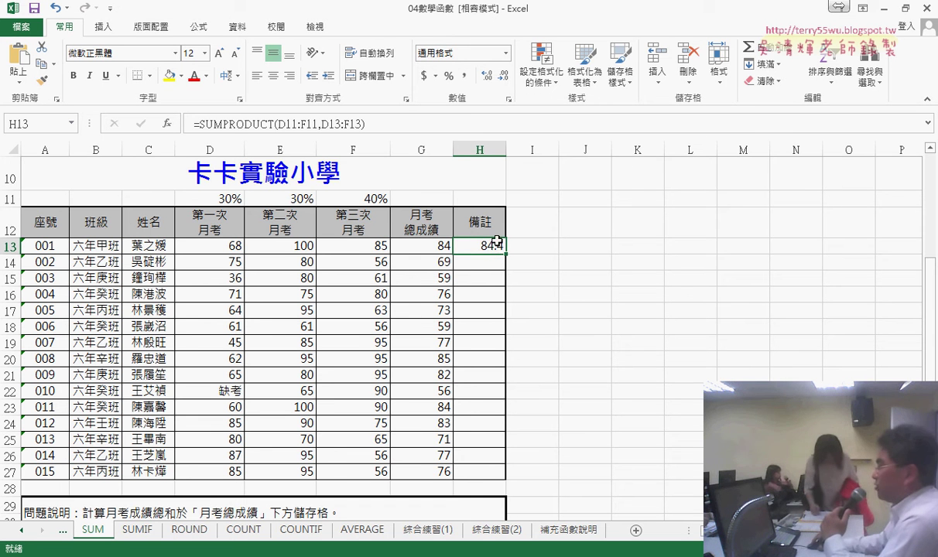
pyautogui.click(499, 75)
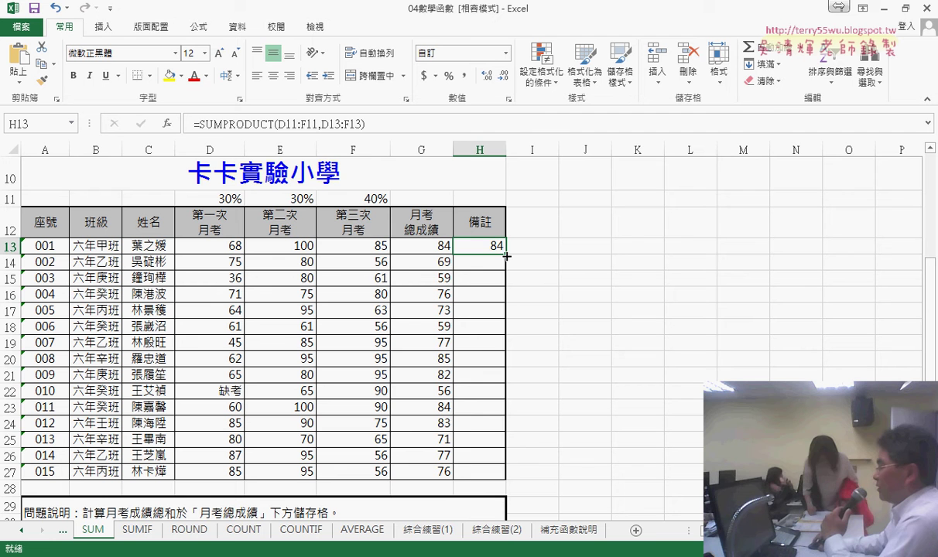
pyautogui.doubleClick(506, 255)
pyautogui.click(495, 246)
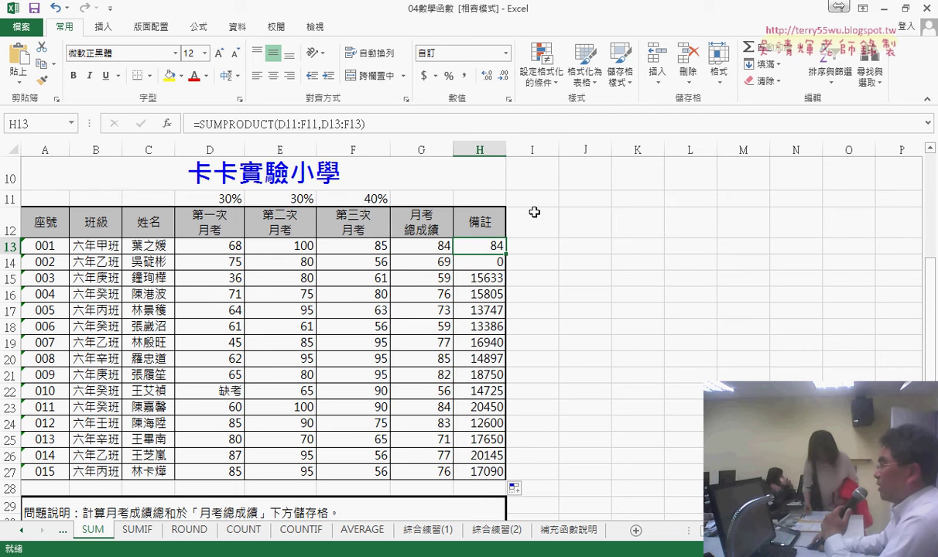
pyautogui.moveTo(276, 124); pyautogui.dragTo(320, 124)
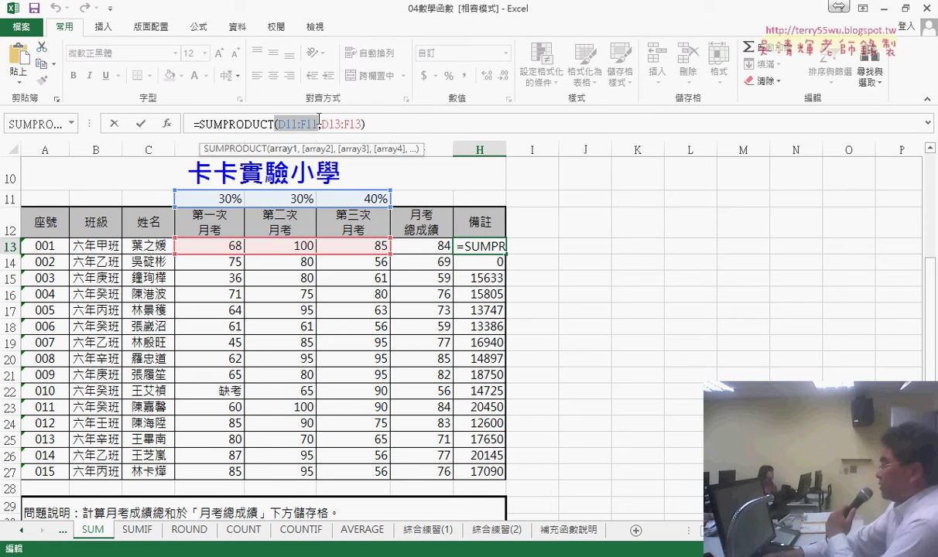
# Change the weight range in H13's formula to the row-locked D$11:F$11.
pyautogui.press('F4')
pyautogui.write(')')
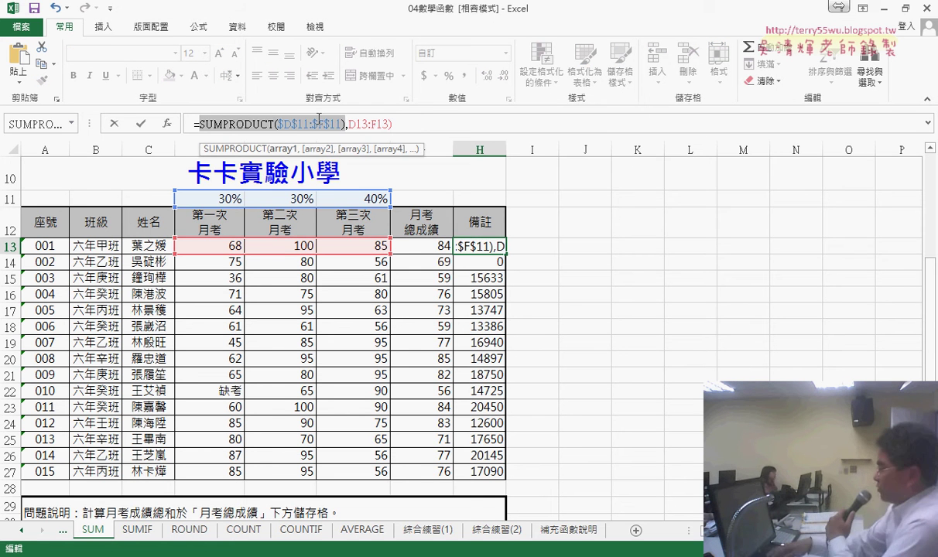
pyautogui.press('F4')
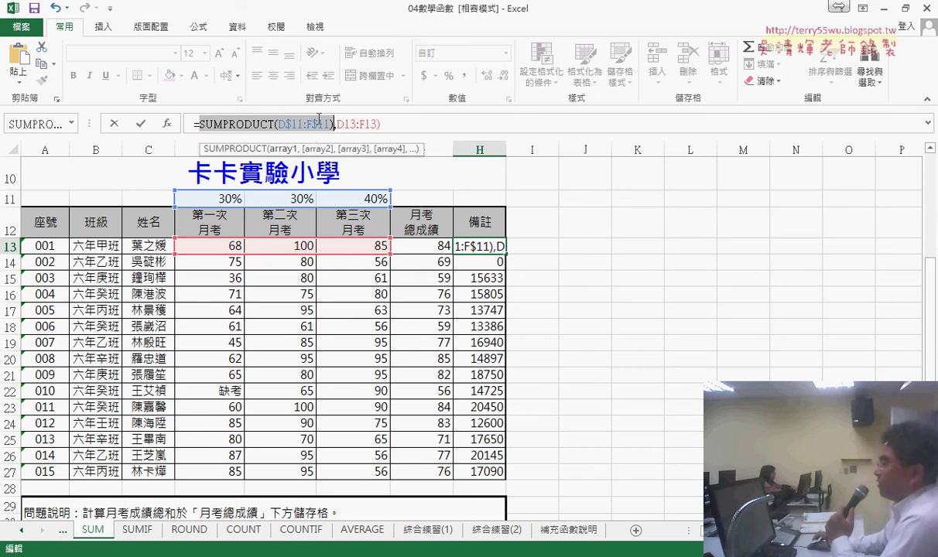
# Remove the stray closing parenthesis, commit the formula, and fill it down to H27.
pyautogui.click(138, 122)
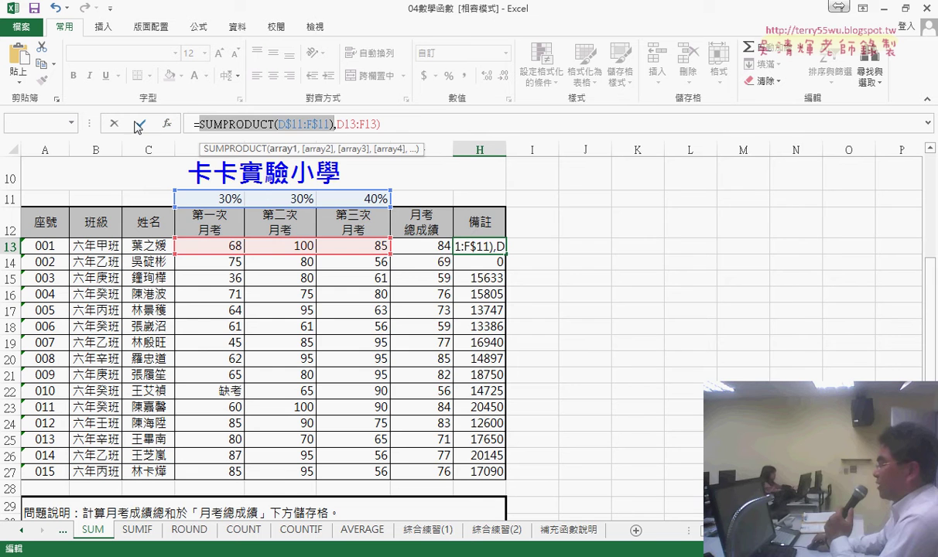
pyautogui.click(437, 365)
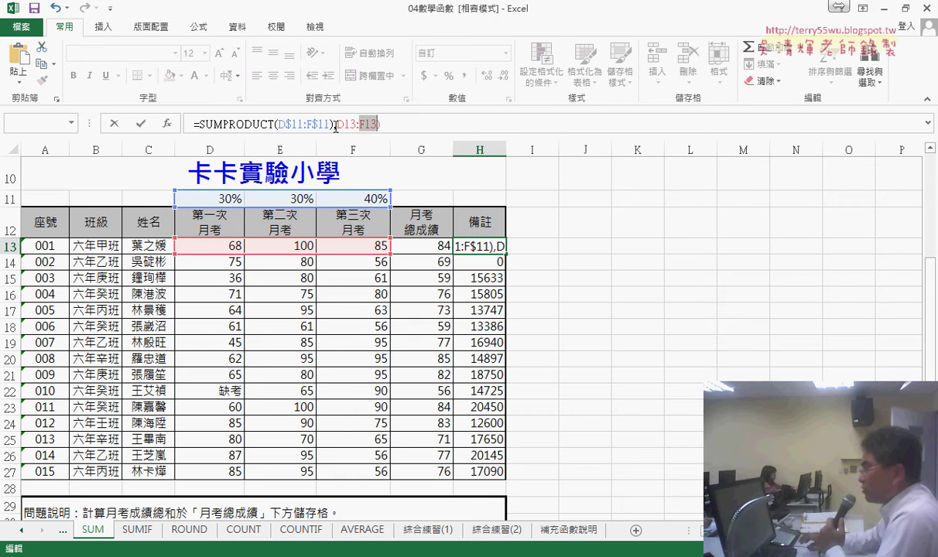
pyautogui.click(469, 128)
pyautogui.press('BackSpace')
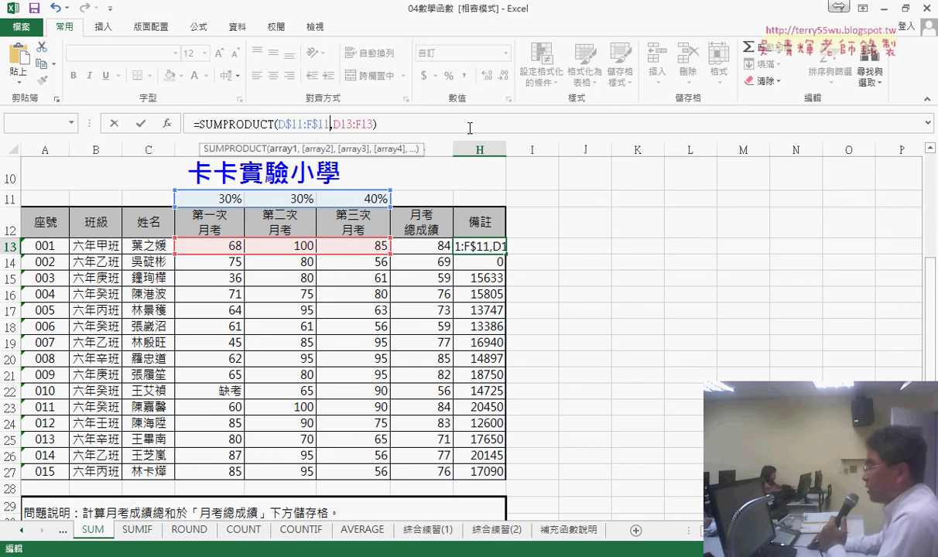
pyautogui.click(136, 123)
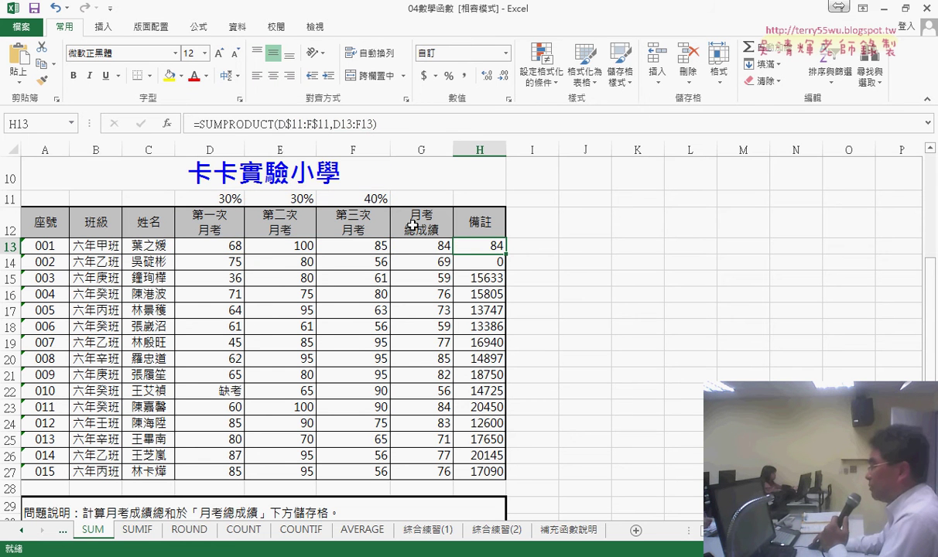
pyautogui.doubleClick(505, 253)
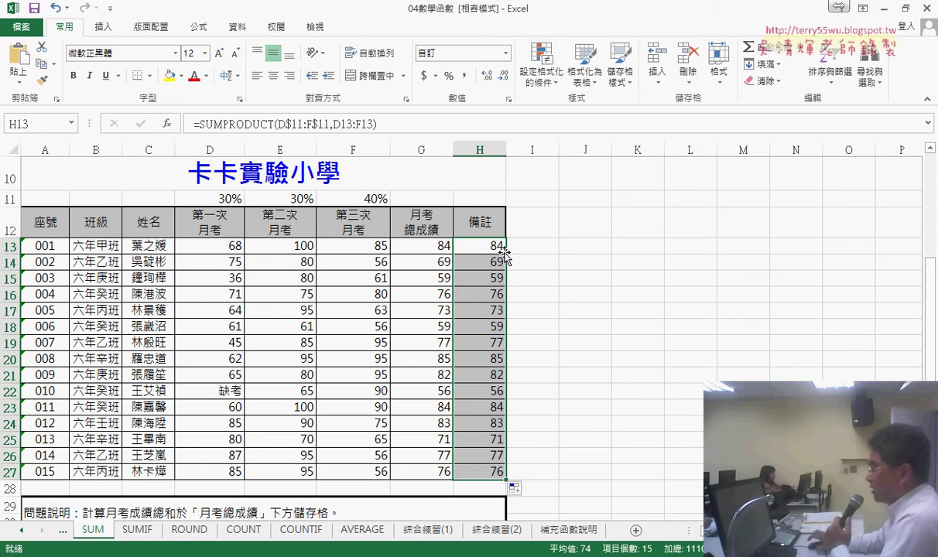
pyautogui.click(550, 219)
# Enter the header VBA in I12, then review H13's SUMPRODUCT formula.
pyautogui.write('VB')
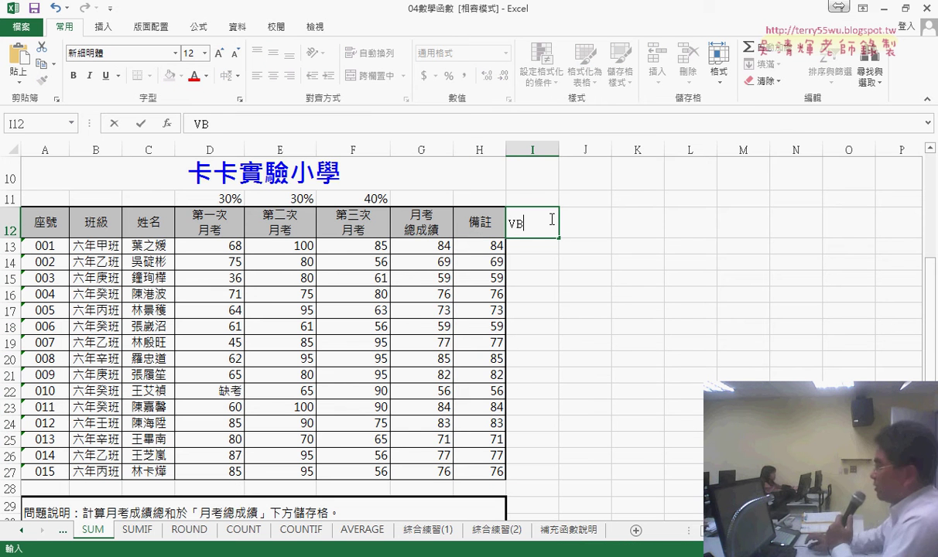
pyautogui.write('A')
pyautogui.click(563, 275)
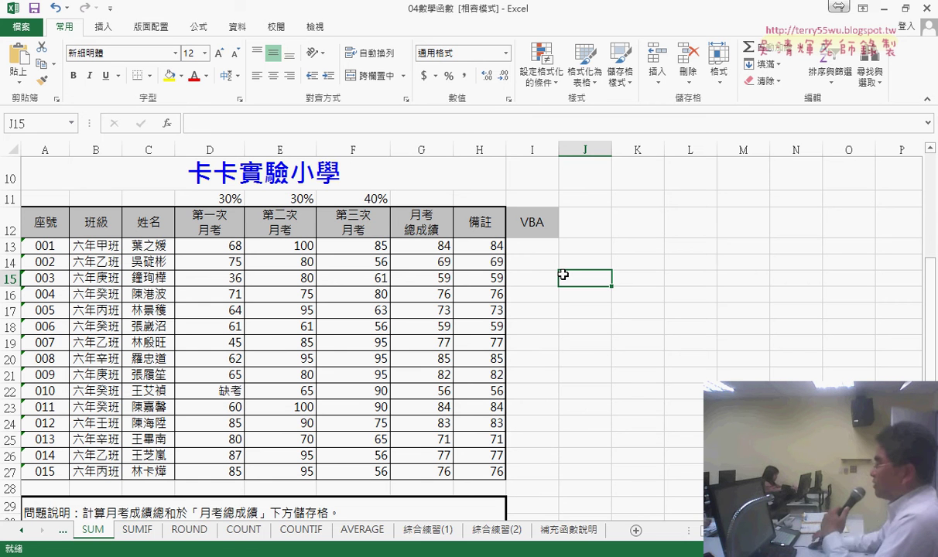
pyautogui.click(485, 248)
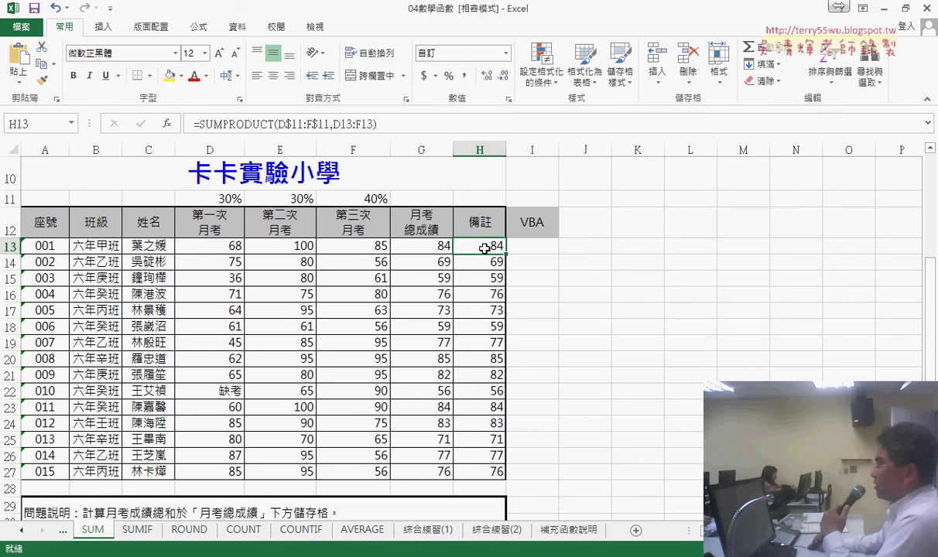
pyautogui.moveTo(215, 246); pyautogui.dragTo(348, 246)
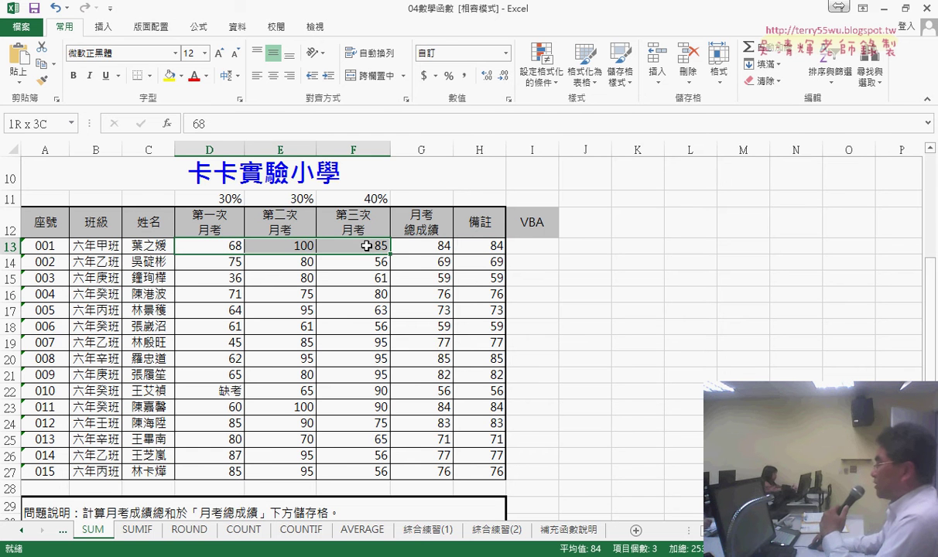
pyautogui.click(517, 245)
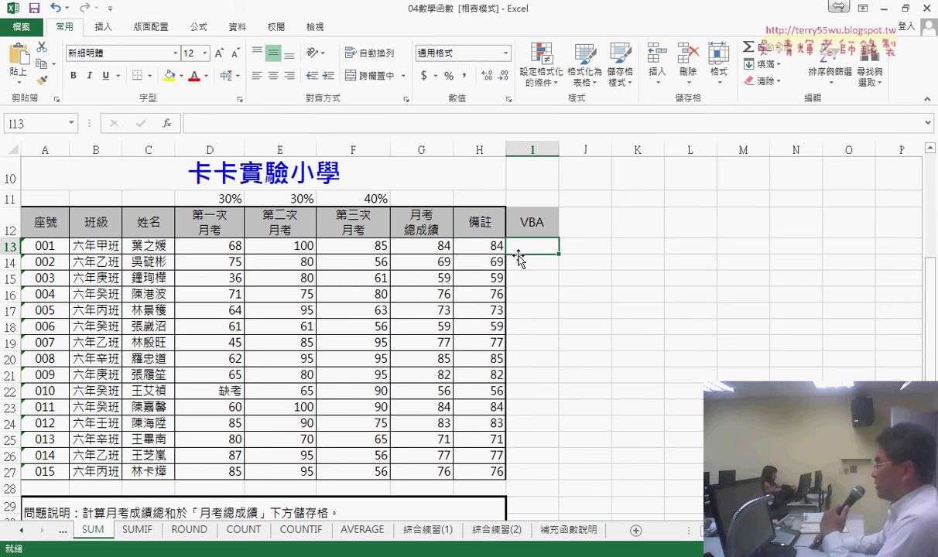
pyautogui.moveTo(533, 248); pyautogui.dragTo(524, 482)
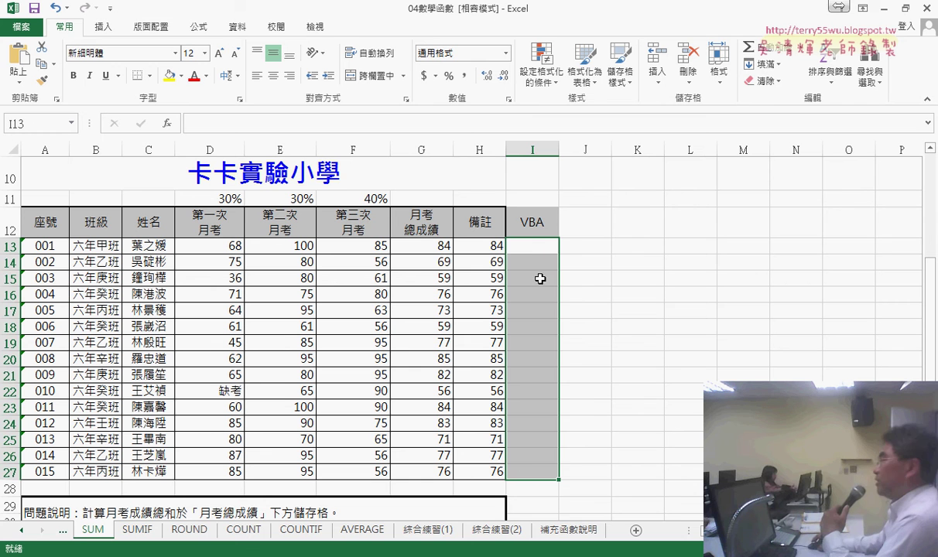
pyautogui.click(533, 245)
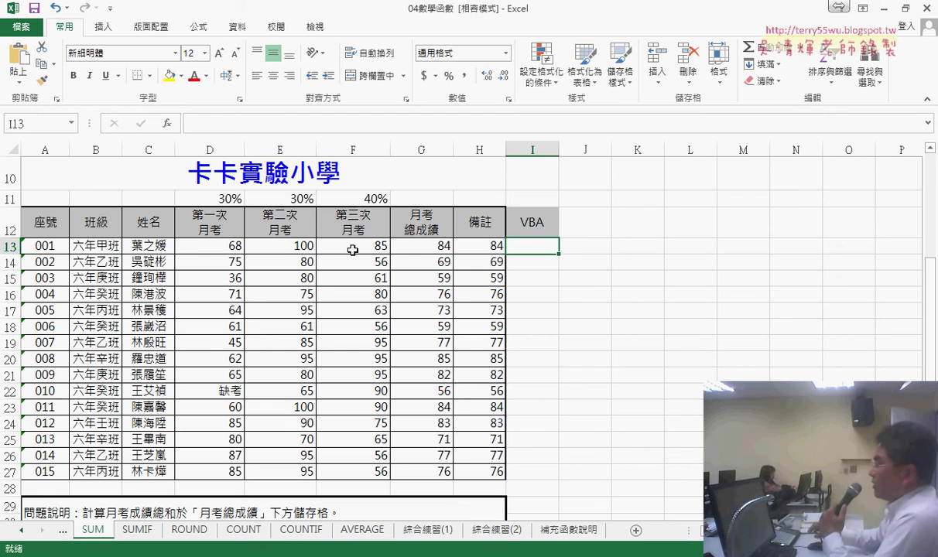
pyautogui.moveTo(203, 246); pyautogui.dragTo(379, 248)
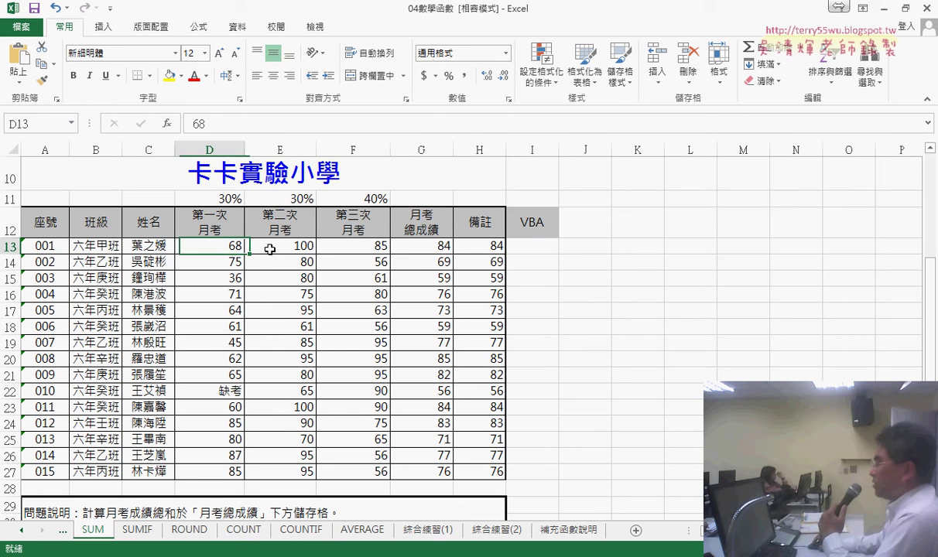
pyautogui.click(545, 250)
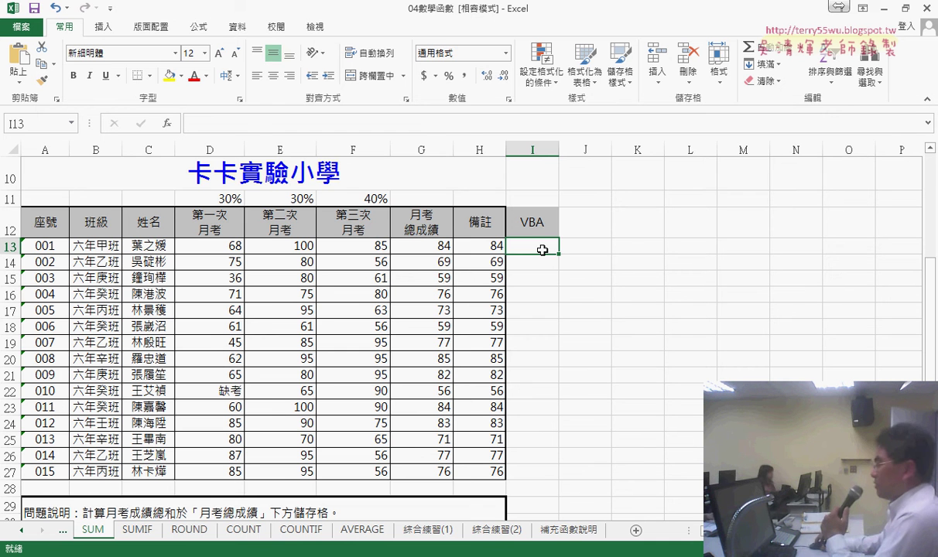
pyautogui.moveTo(542, 250); pyautogui.dragTo(541, 468)
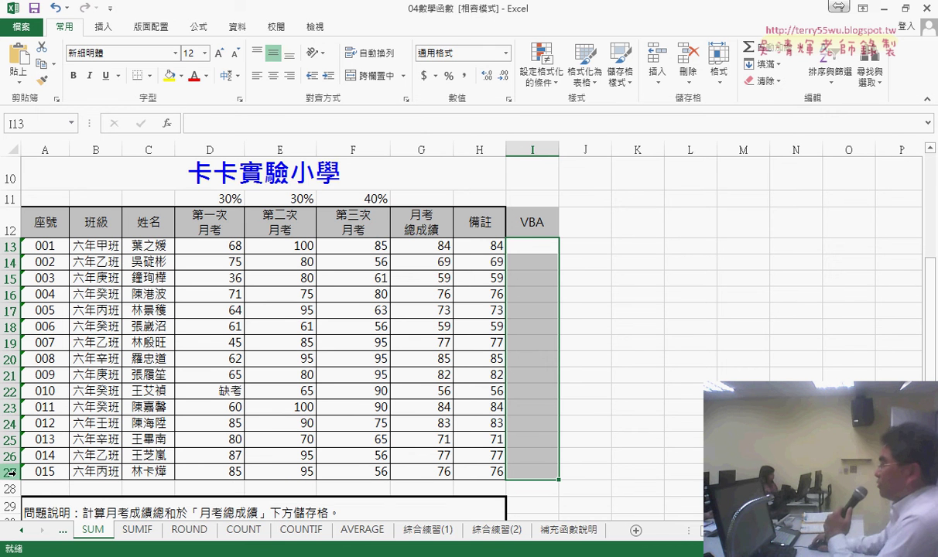
pyautogui.click(538, 244)
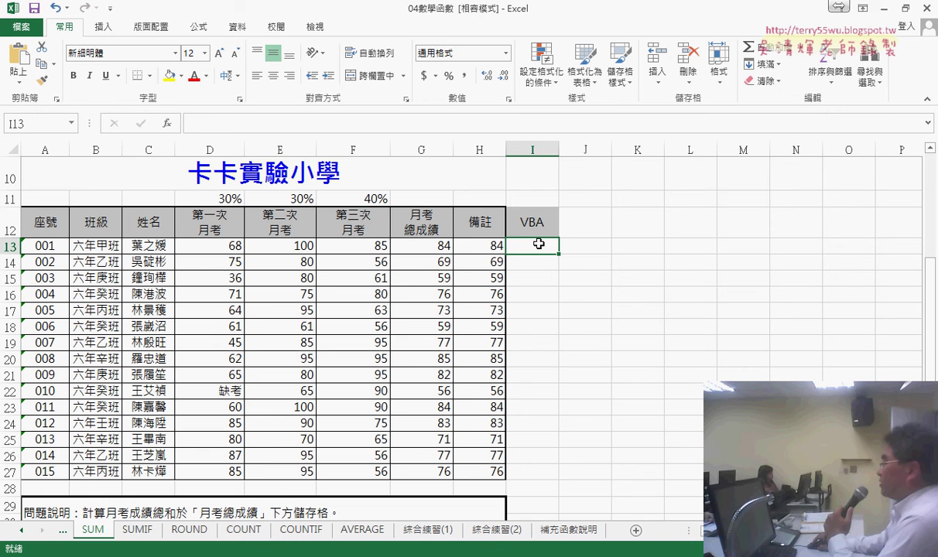
pyautogui.click(537, 140)
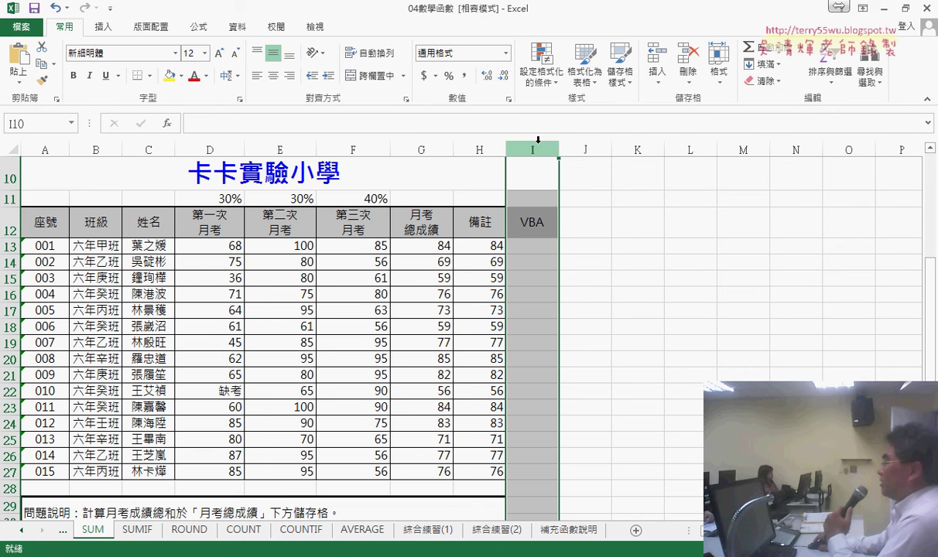
pyautogui.click(533, 246)
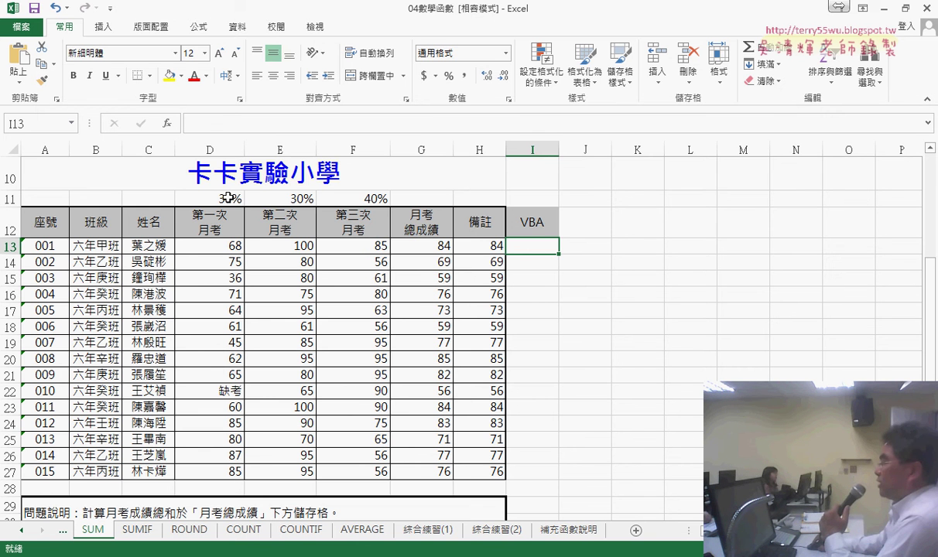
pyautogui.click(230, 198)
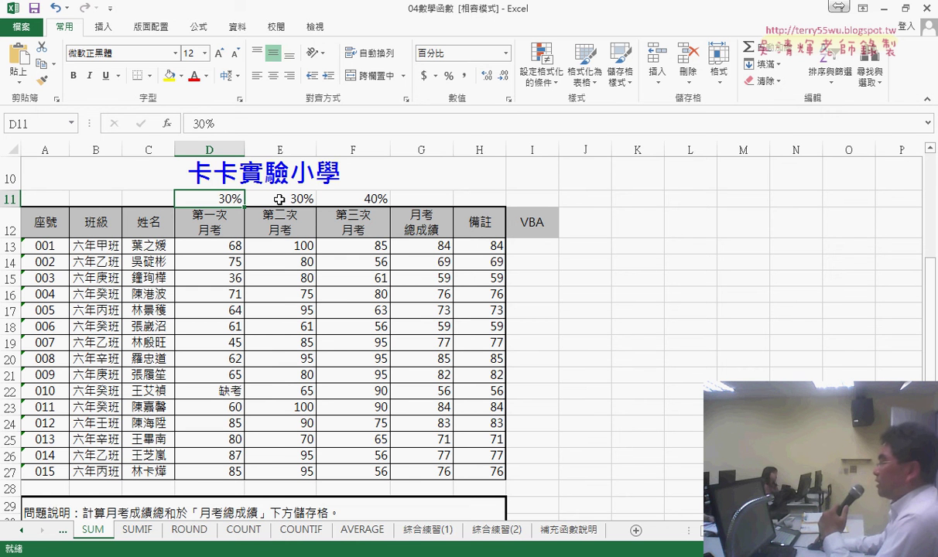
pyautogui.click(230, 247)
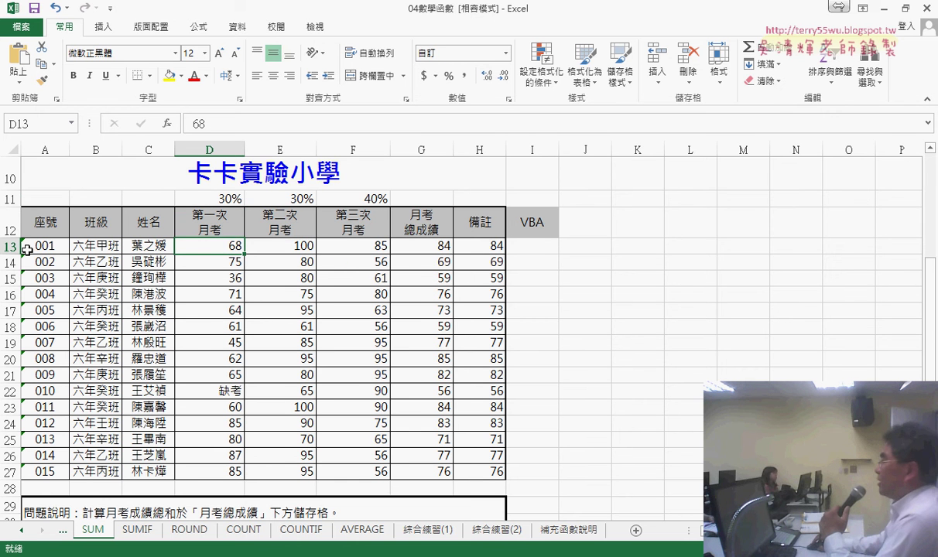
pyautogui.click(290, 195)
pyautogui.click(306, 248)
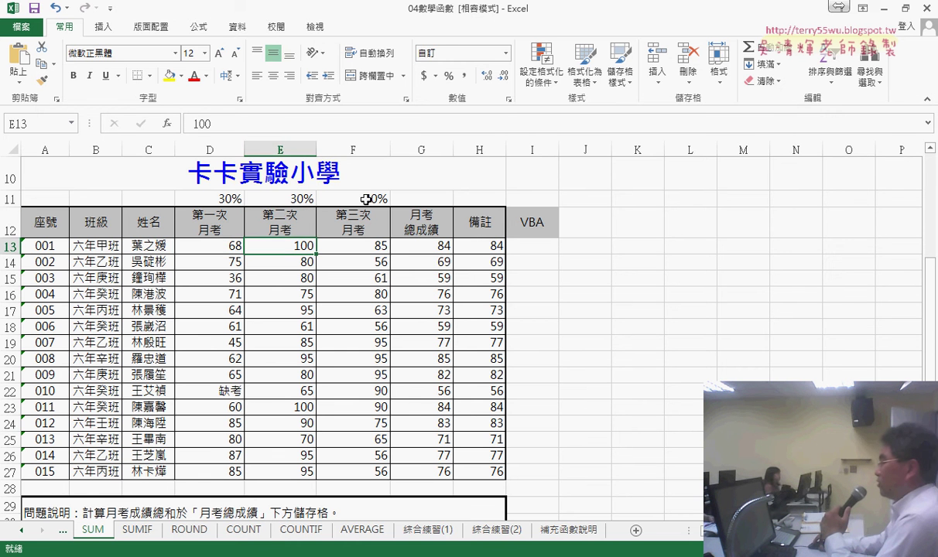
pyautogui.click(348, 195)
pyautogui.click(370, 244)
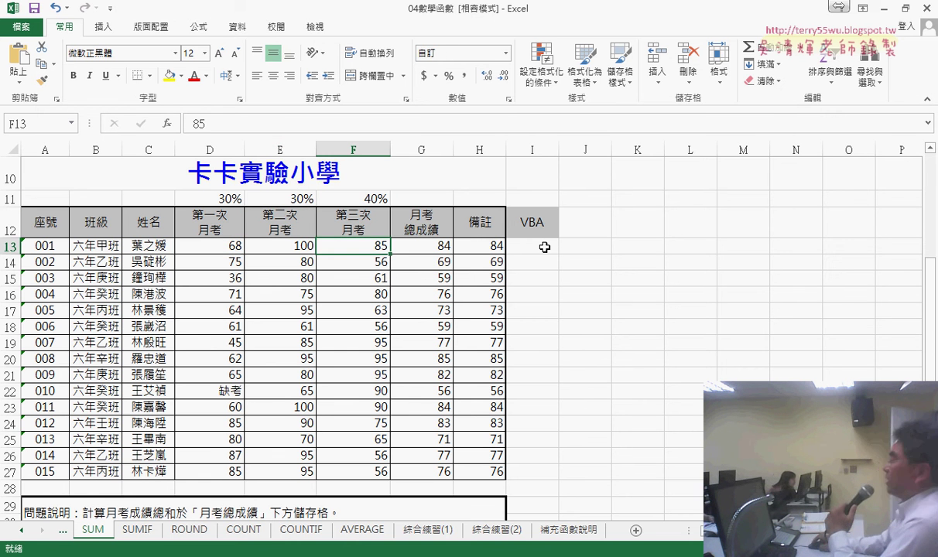
pyautogui.click(539, 247)
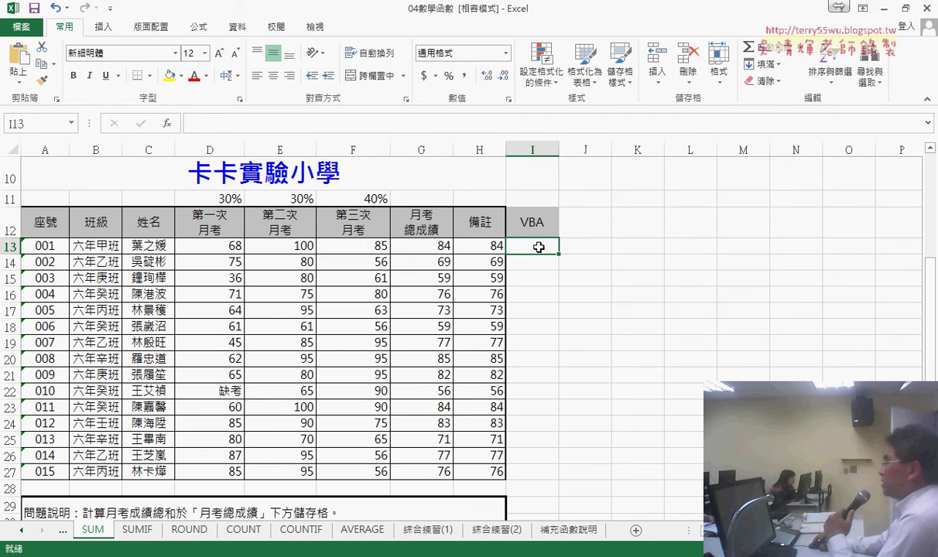